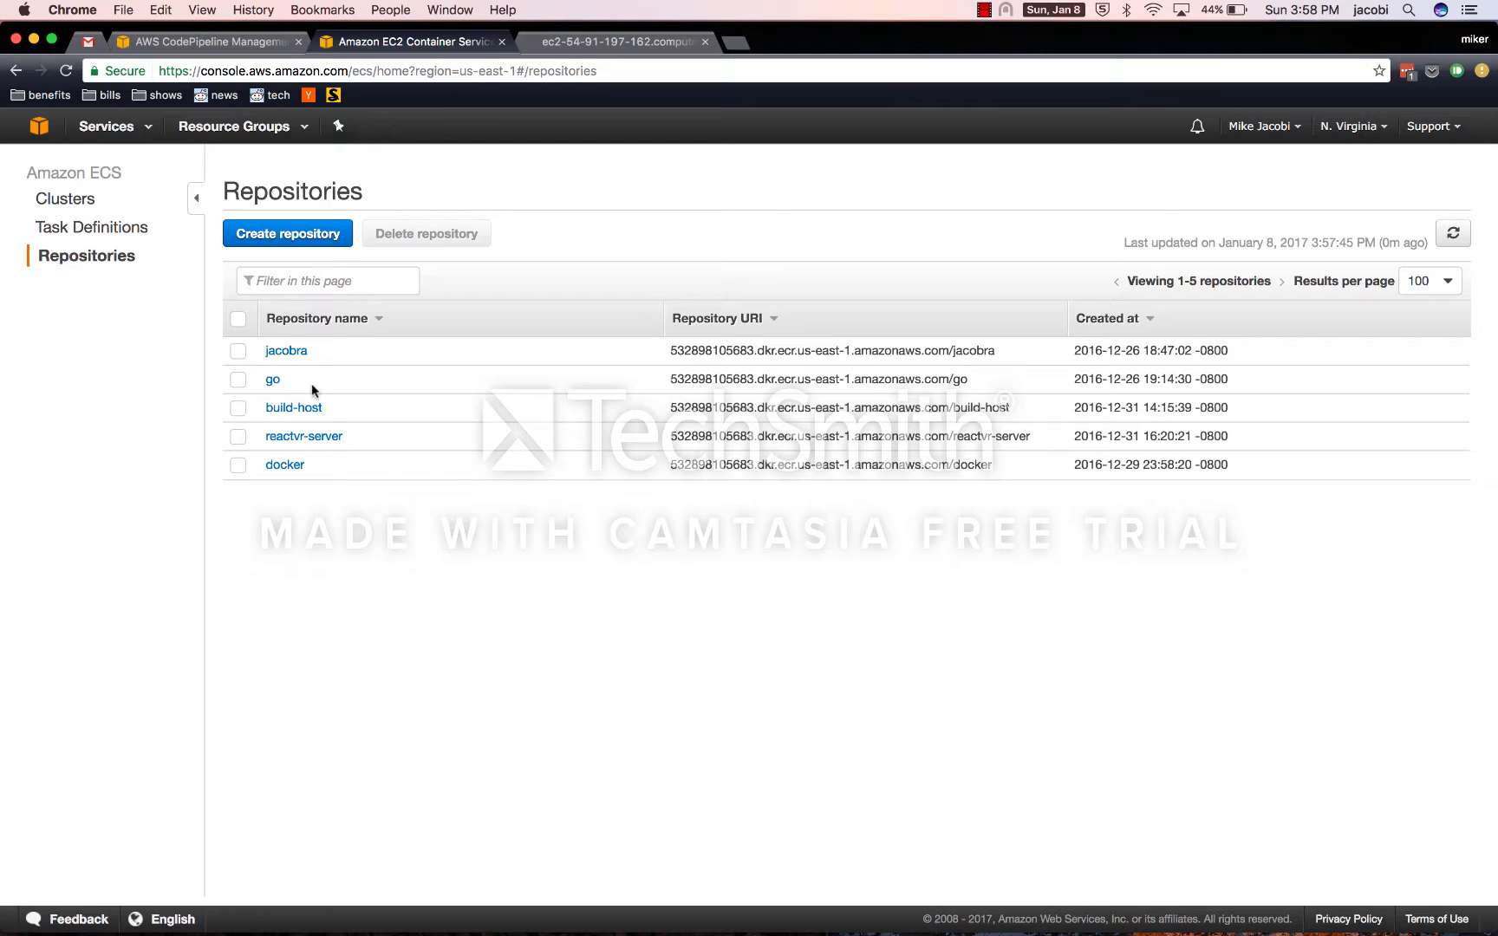
# Step: Open the permissions of the reactvr-server repository and add a new permission statement
pyautogui.click(305, 437)
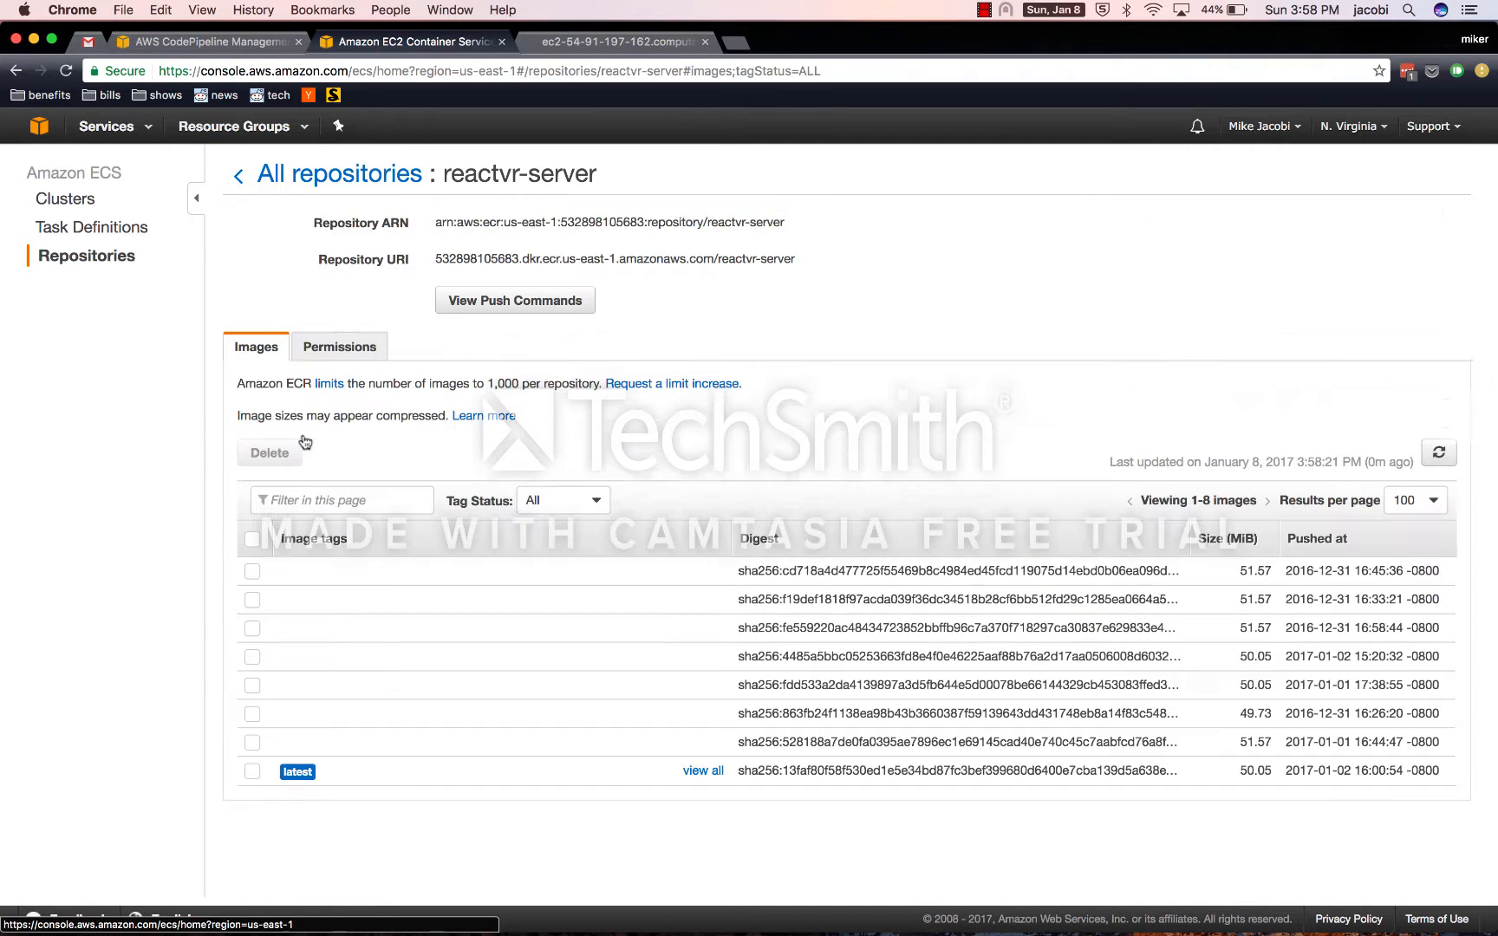
pyautogui.click(341, 351)
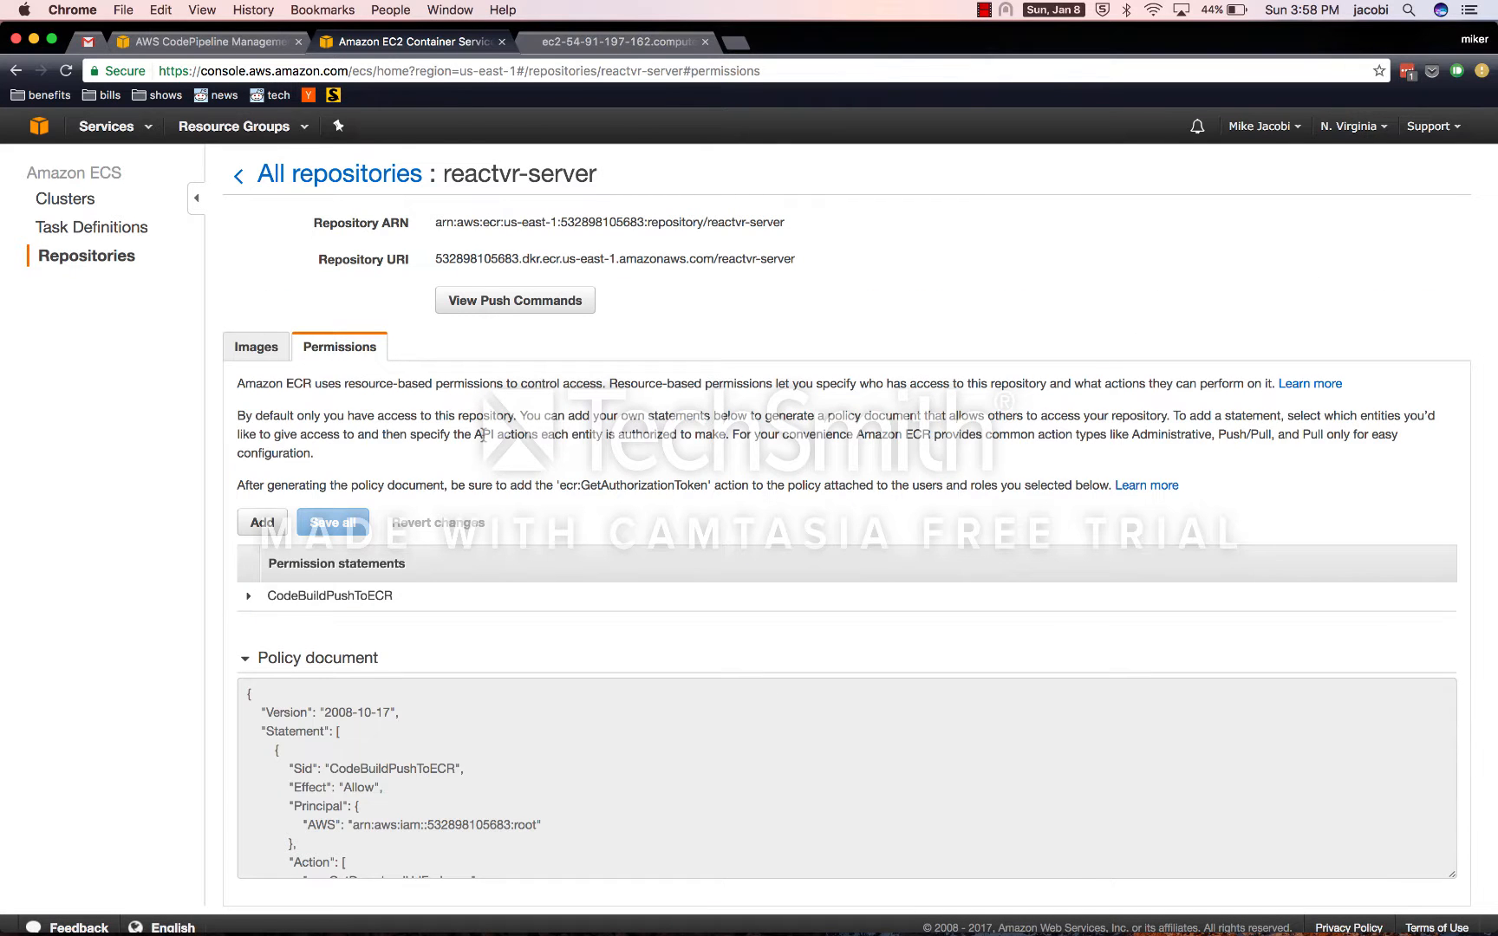
pyautogui.scroll(-1, 473, 434)
pyautogui.click(262, 513)
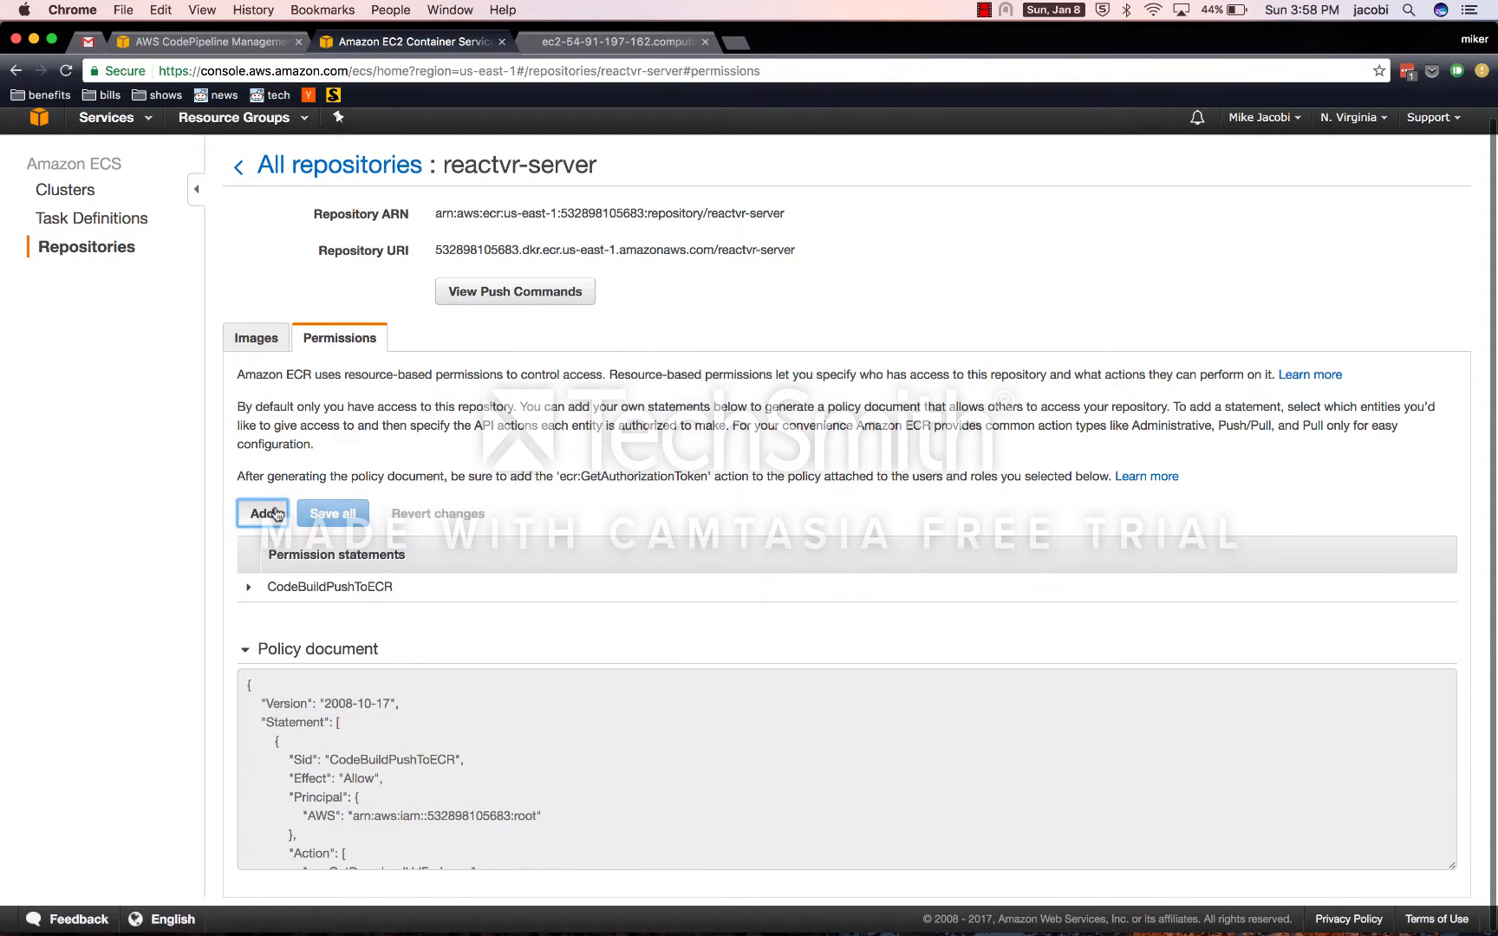
pyautogui.scroll(-3, 499, 559)
pyautogui.scroll(-5, 500, 558)
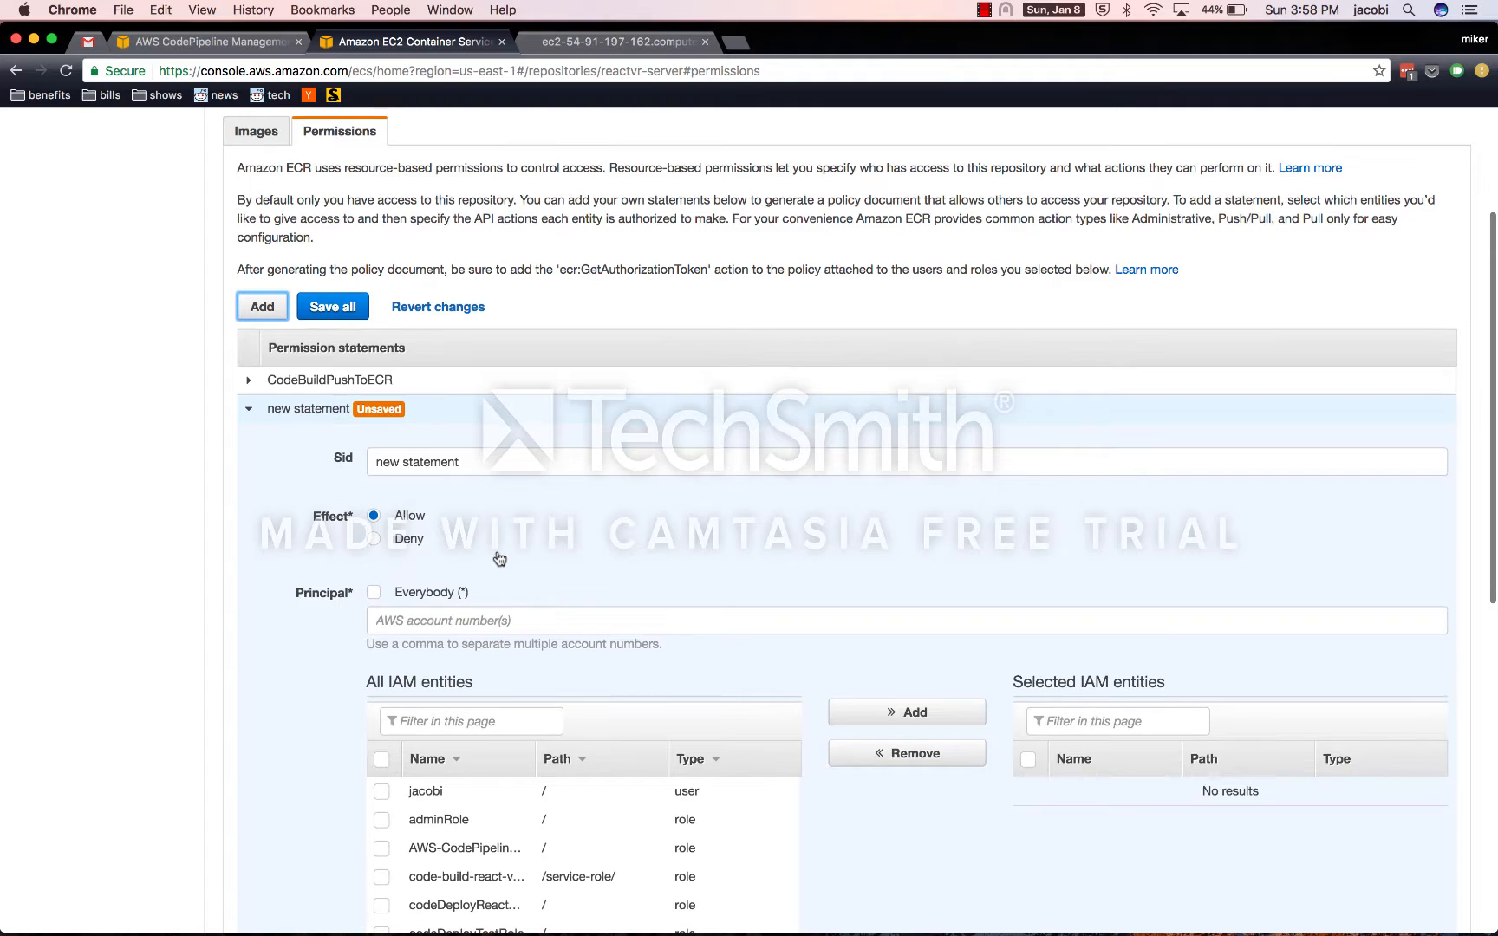
# Step: Go through the new statement's Sid, effect and principal settings and allow the Push/Pull actions
pyautogui.tripleClick(476, 395)
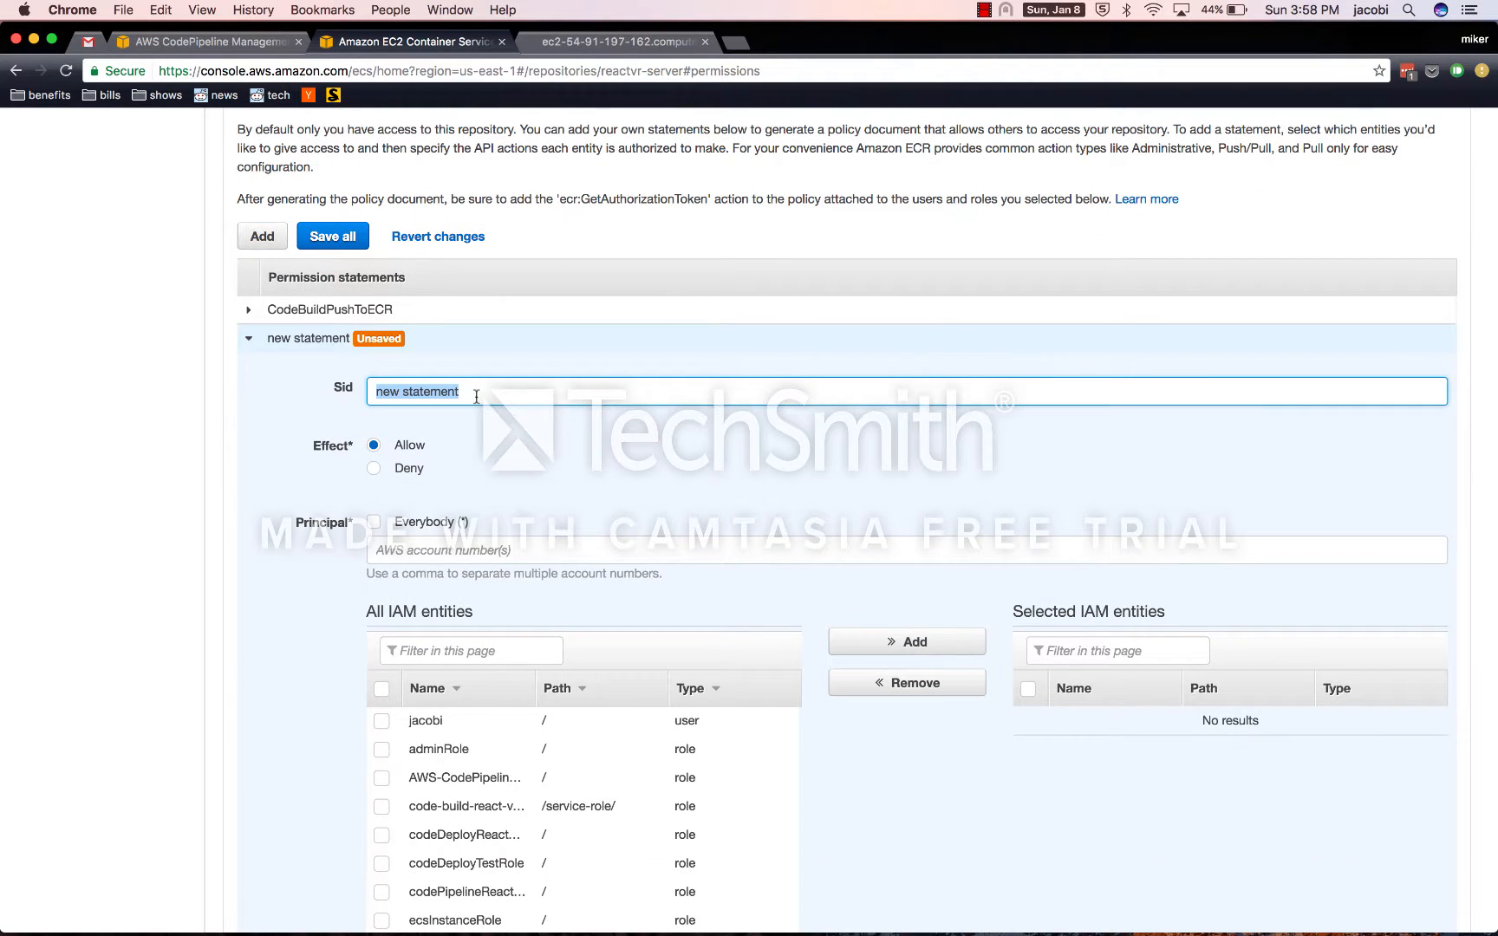
pyautogui.scroll(-3, 476, 397)
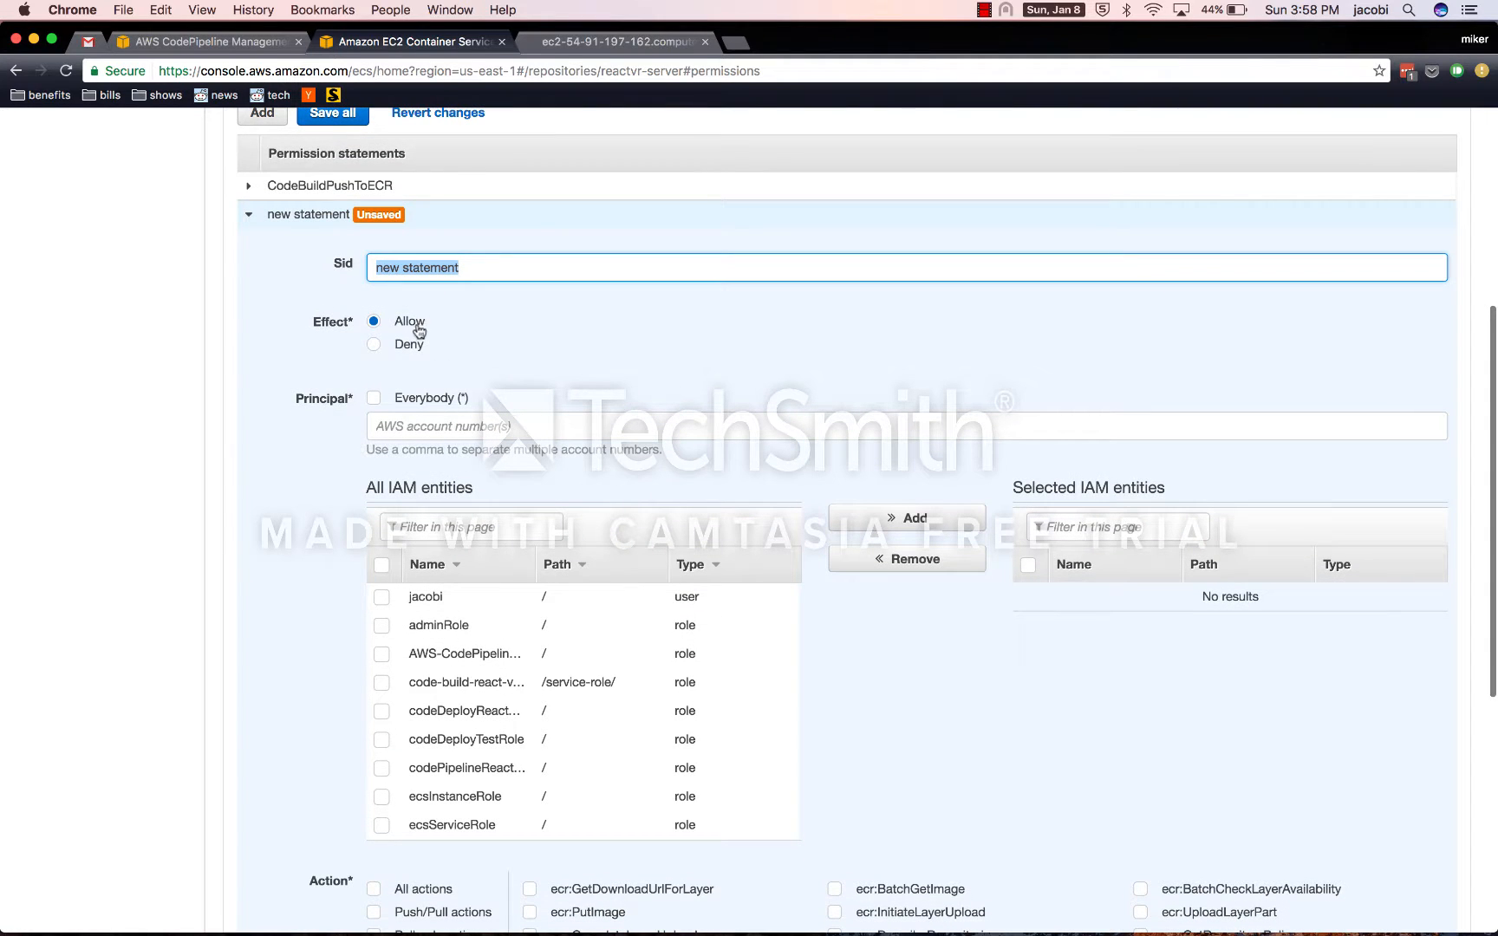
pyautogui.scroll(-2, 572, 360)
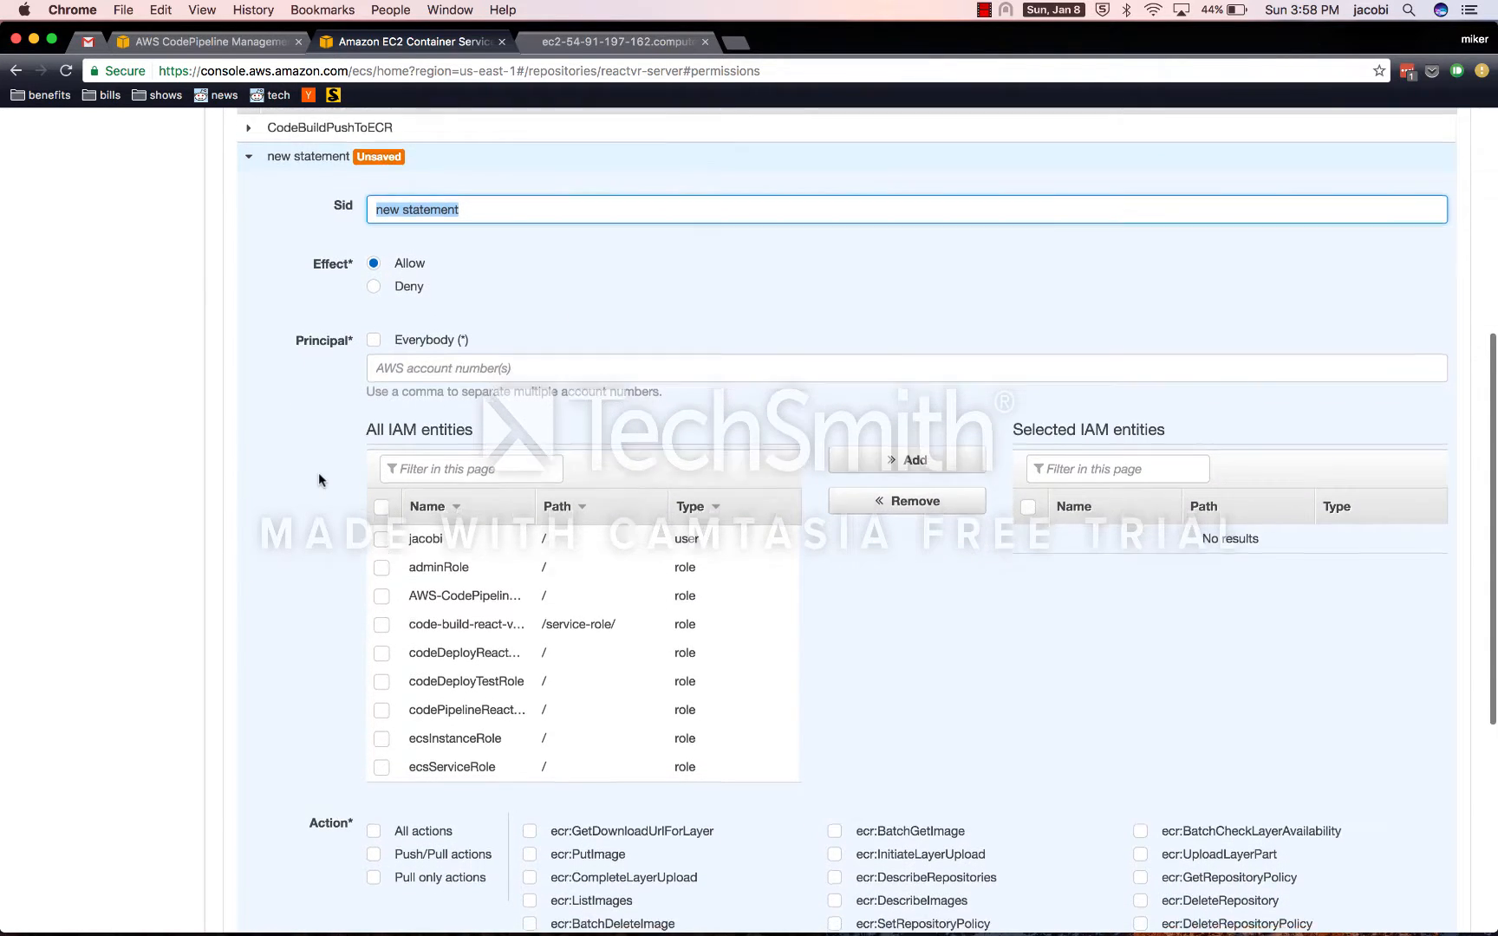
pyautogui.scroll(-5, 318, 474)
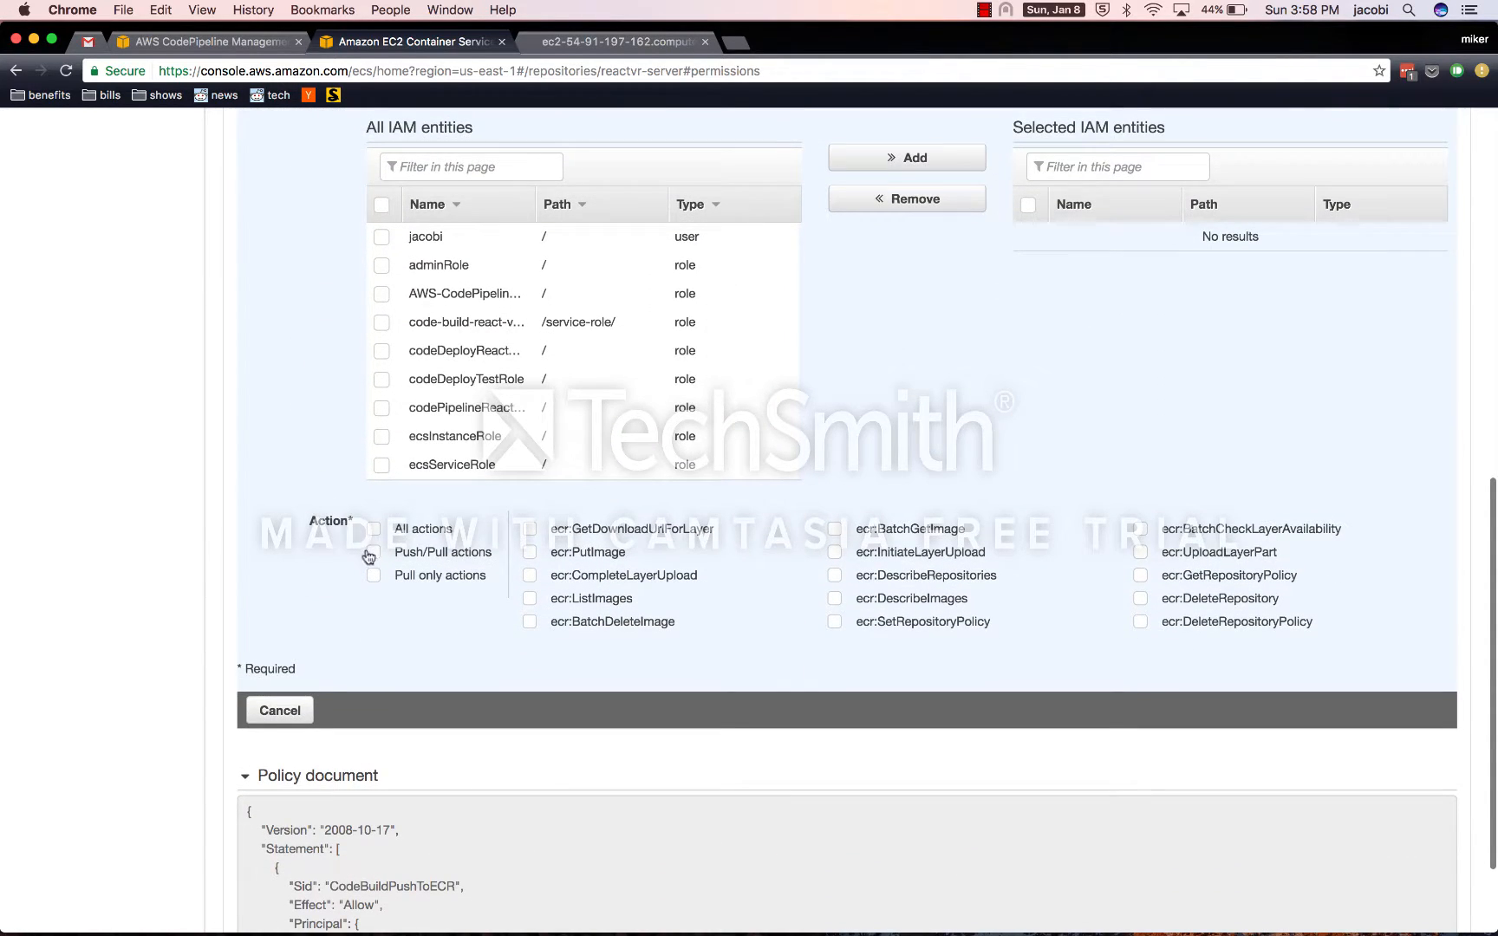
pyautogui.click(374, 554)
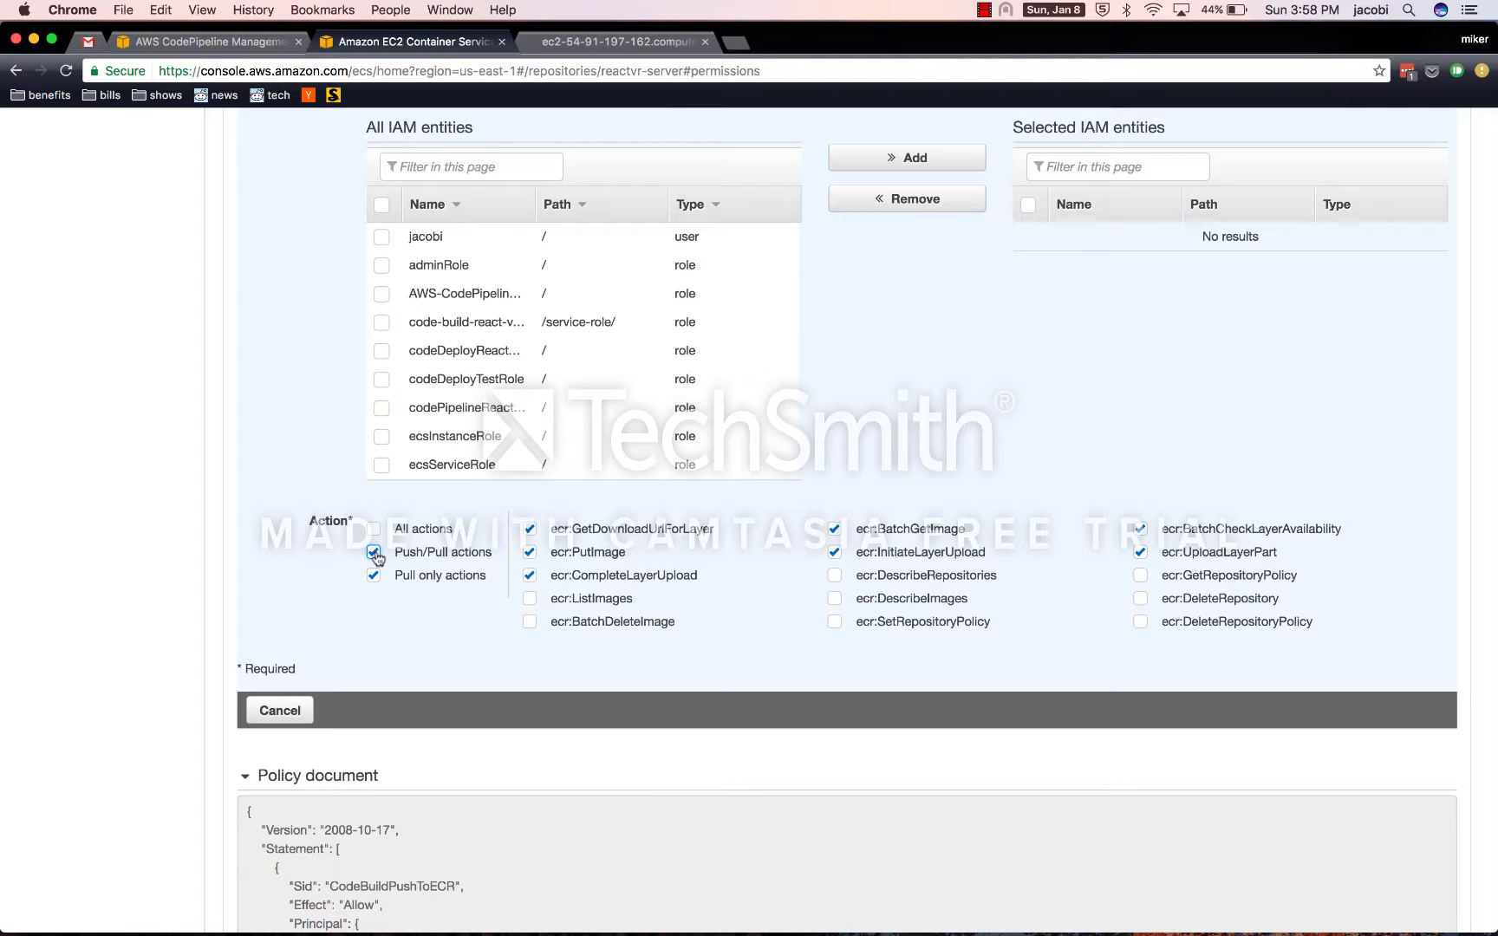
pyautogui.scroll(9, 376, 557)
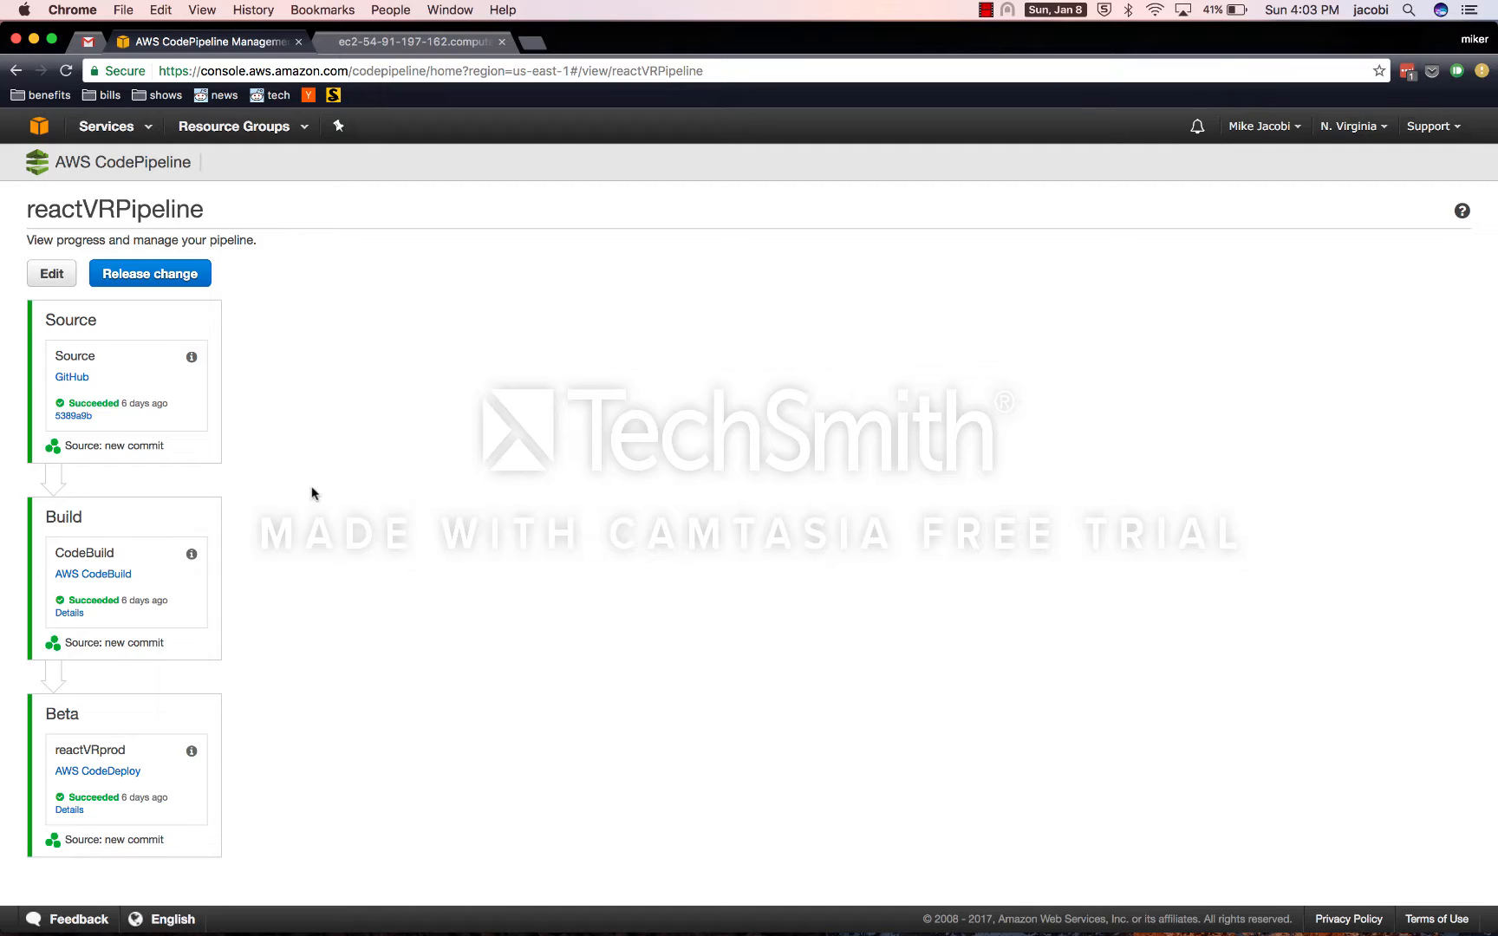
# Step: Open the CodeBuild project of the pipeline's Build stage in a separate tab and show the build history
pyautogui.keyDown('super'); pyautogui.click(84, 579); pyautogui.keyUp('super')
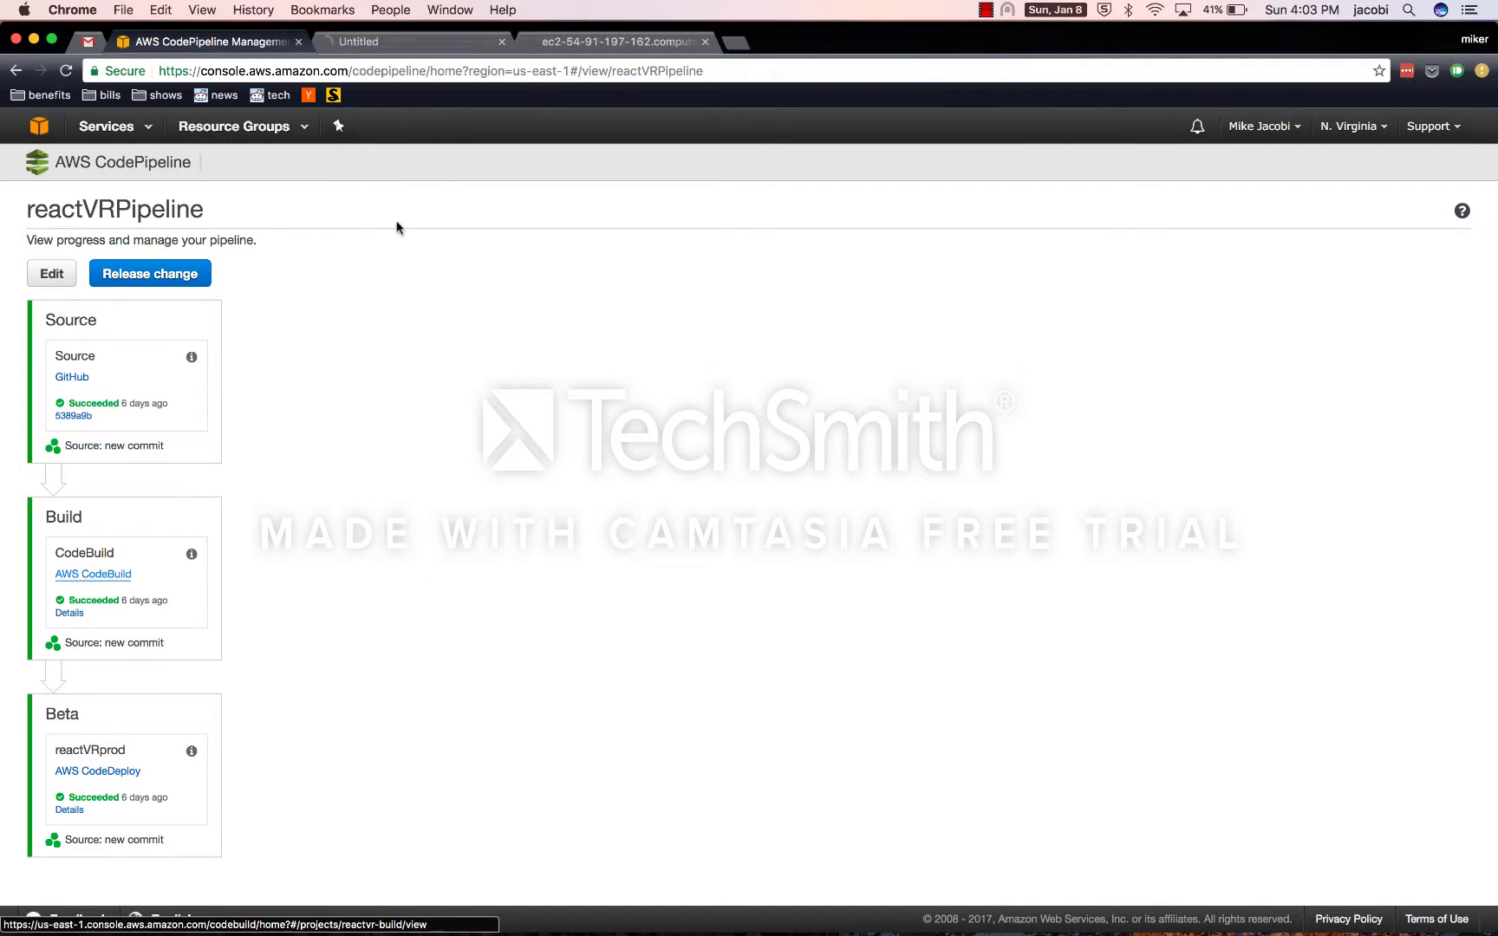
pyautogui.click(442, 40)
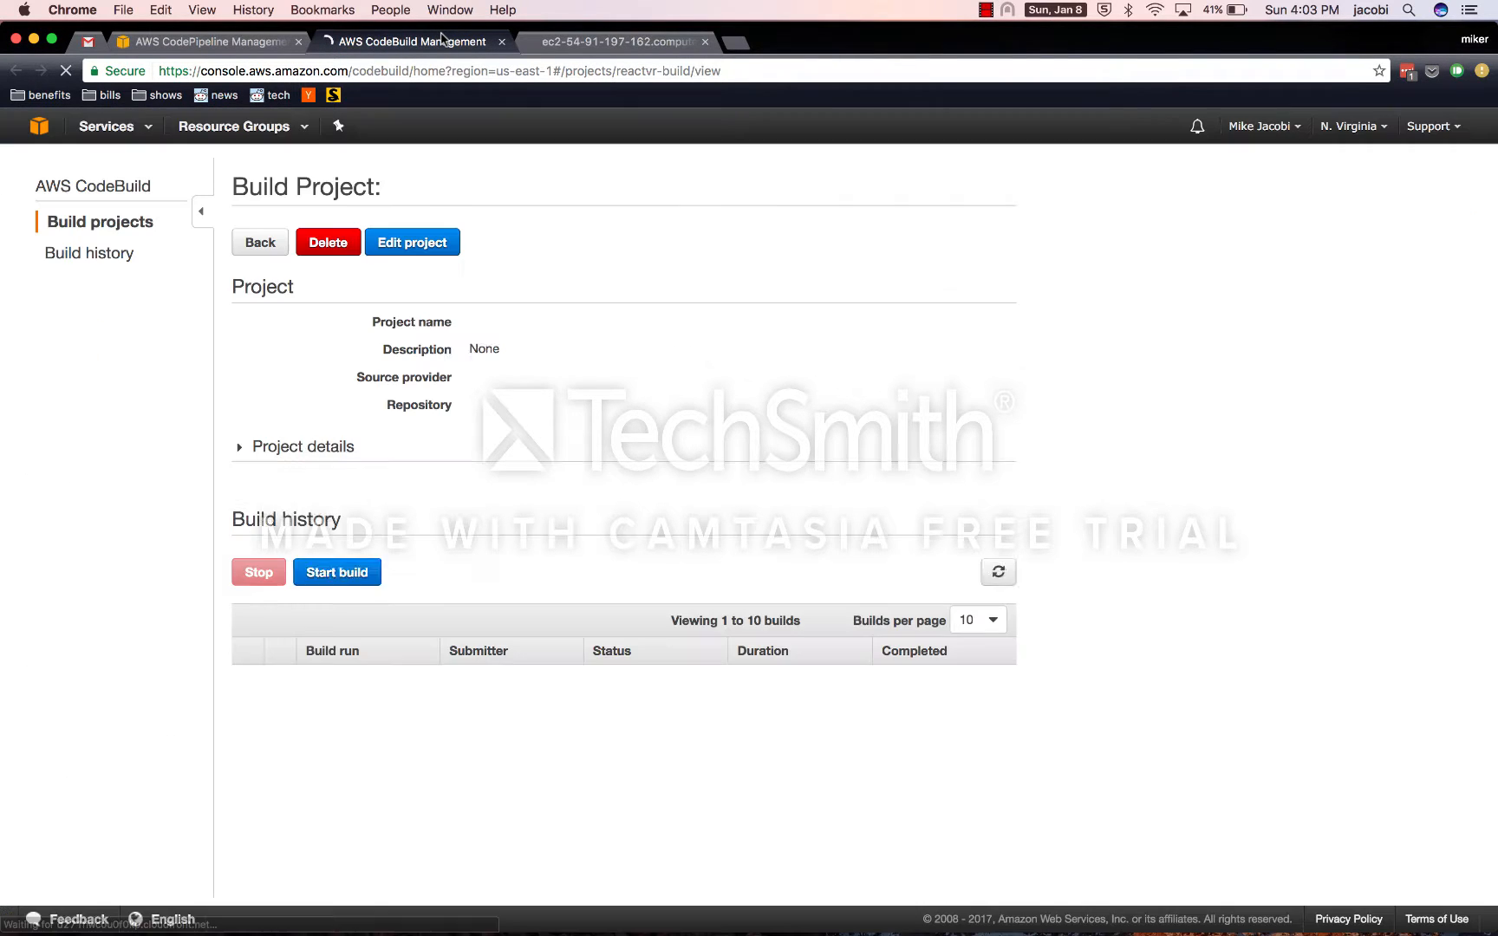
pyautogui.click(100, 255)
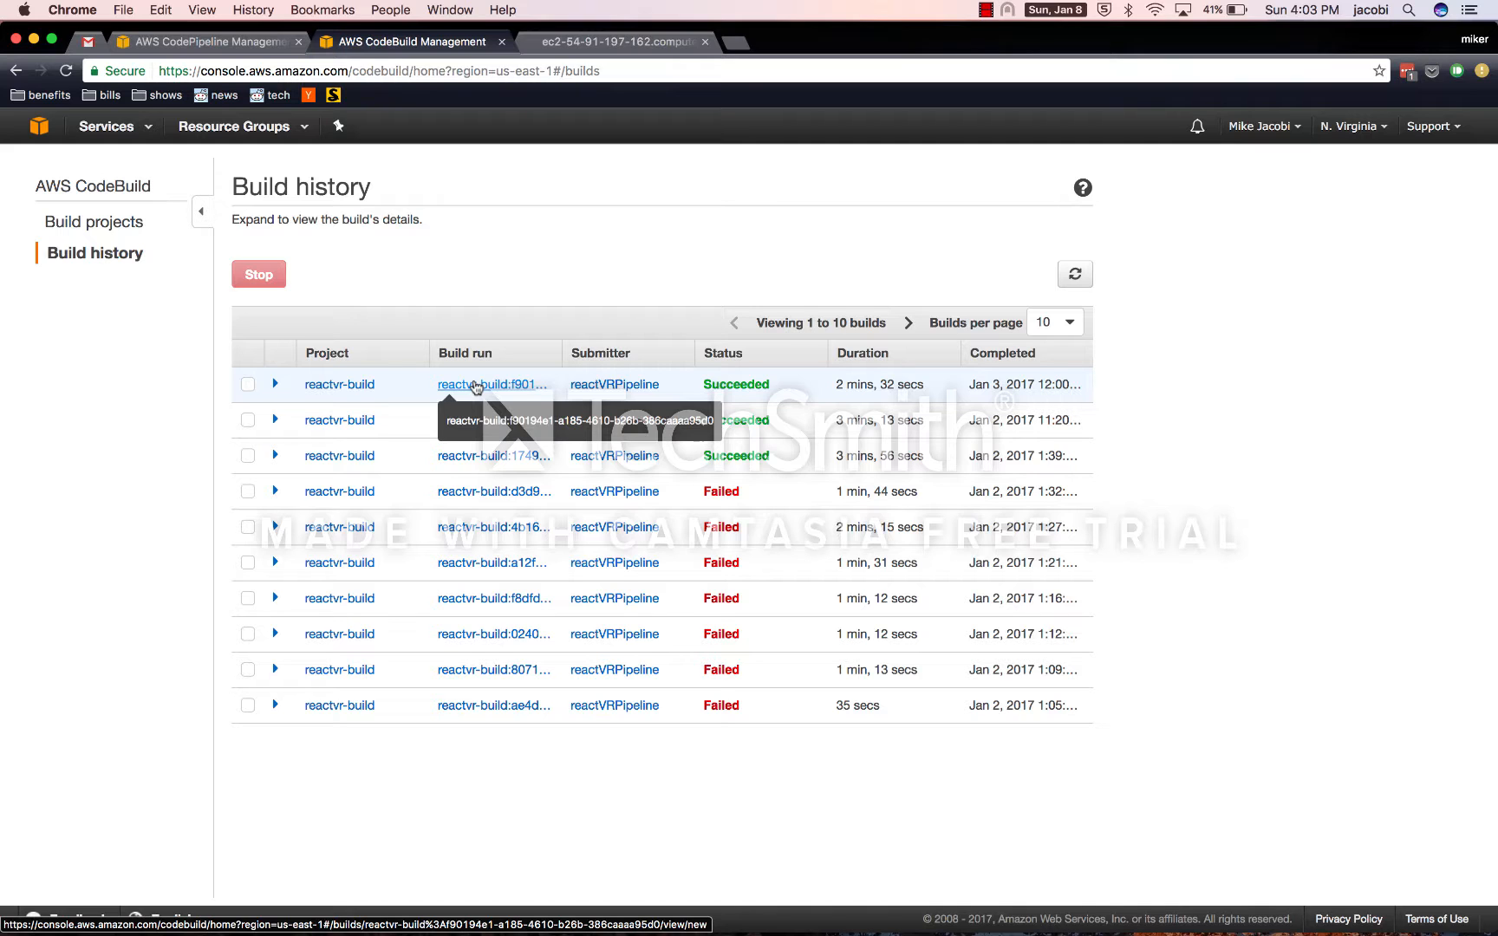
# Step: Open the failed reactvr-build run d3d90474, check its phase details and read its entire build log
pyautogui.click(456, 493)
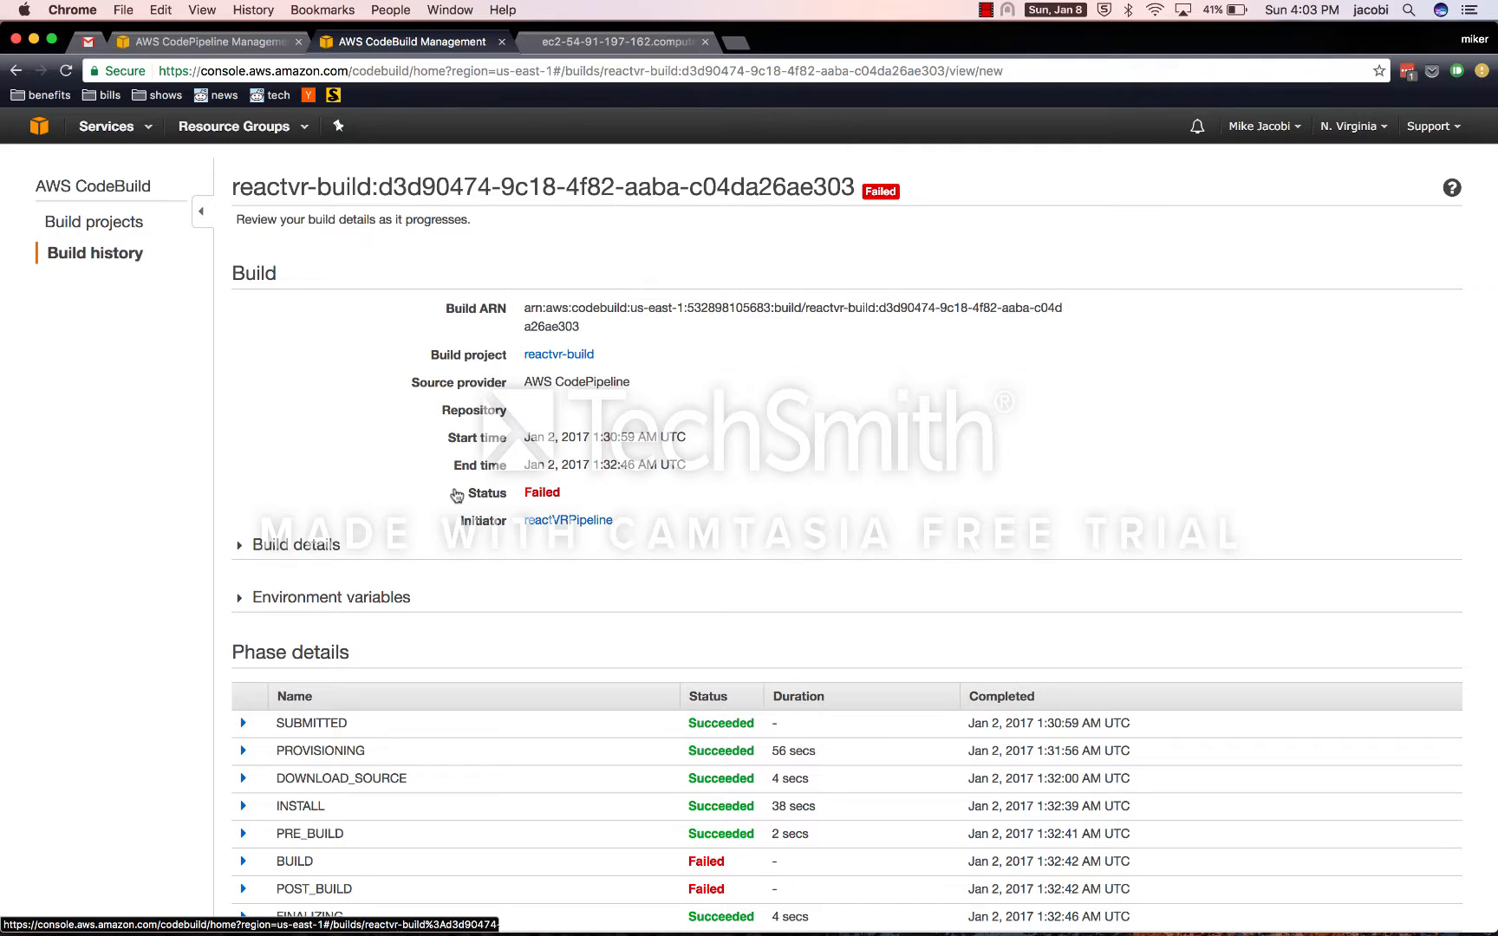
pyautogui.scroll(-5, 457, 495)
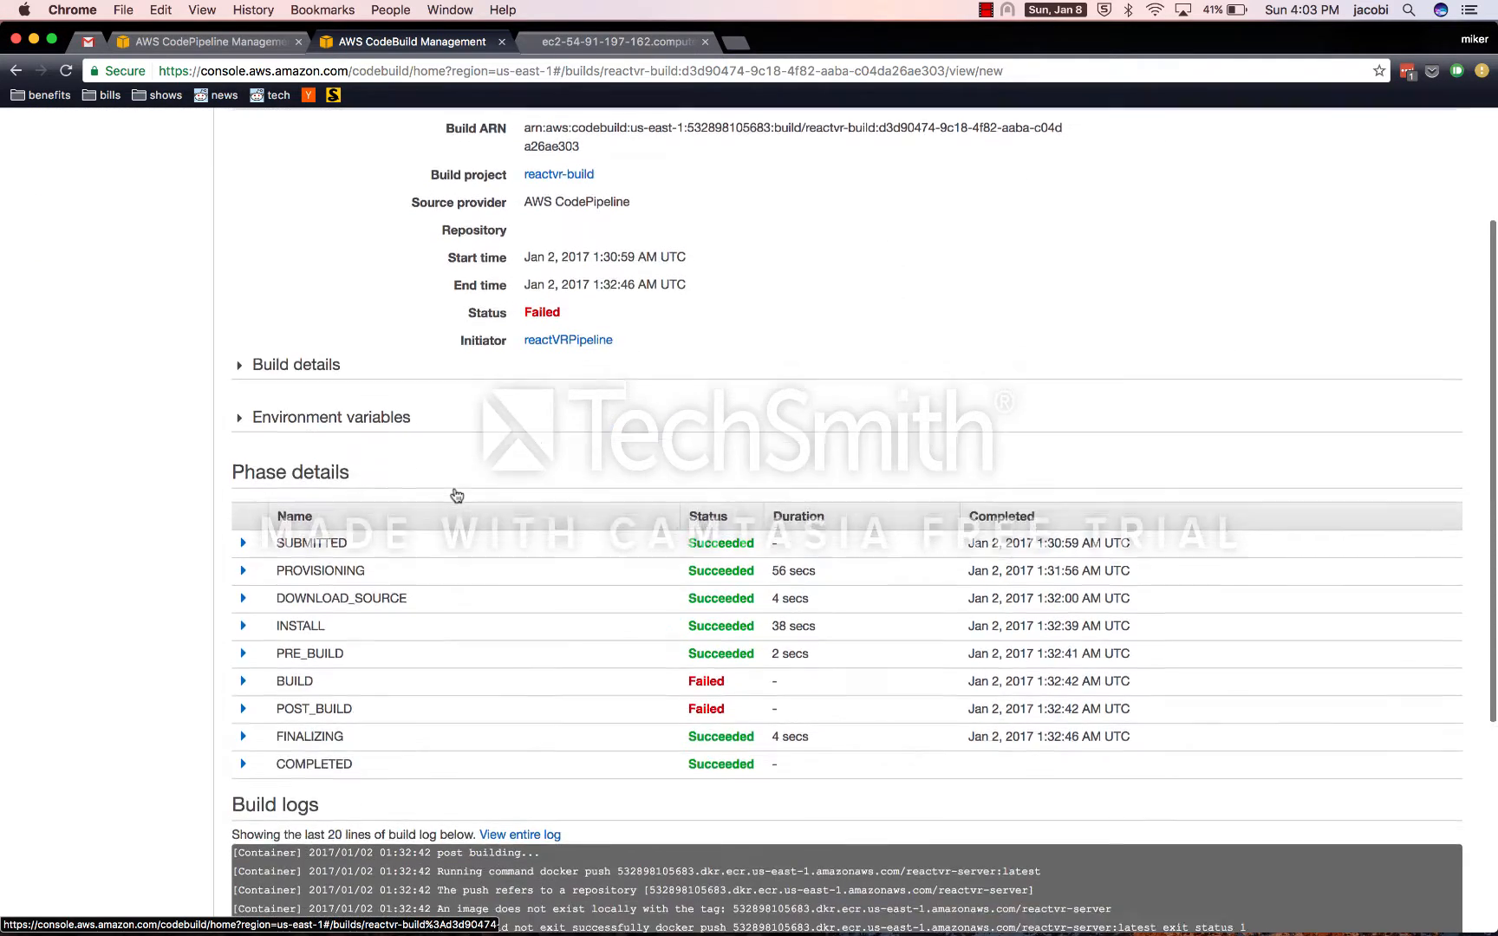
pyautogui.scroll(-3, 457, 495)
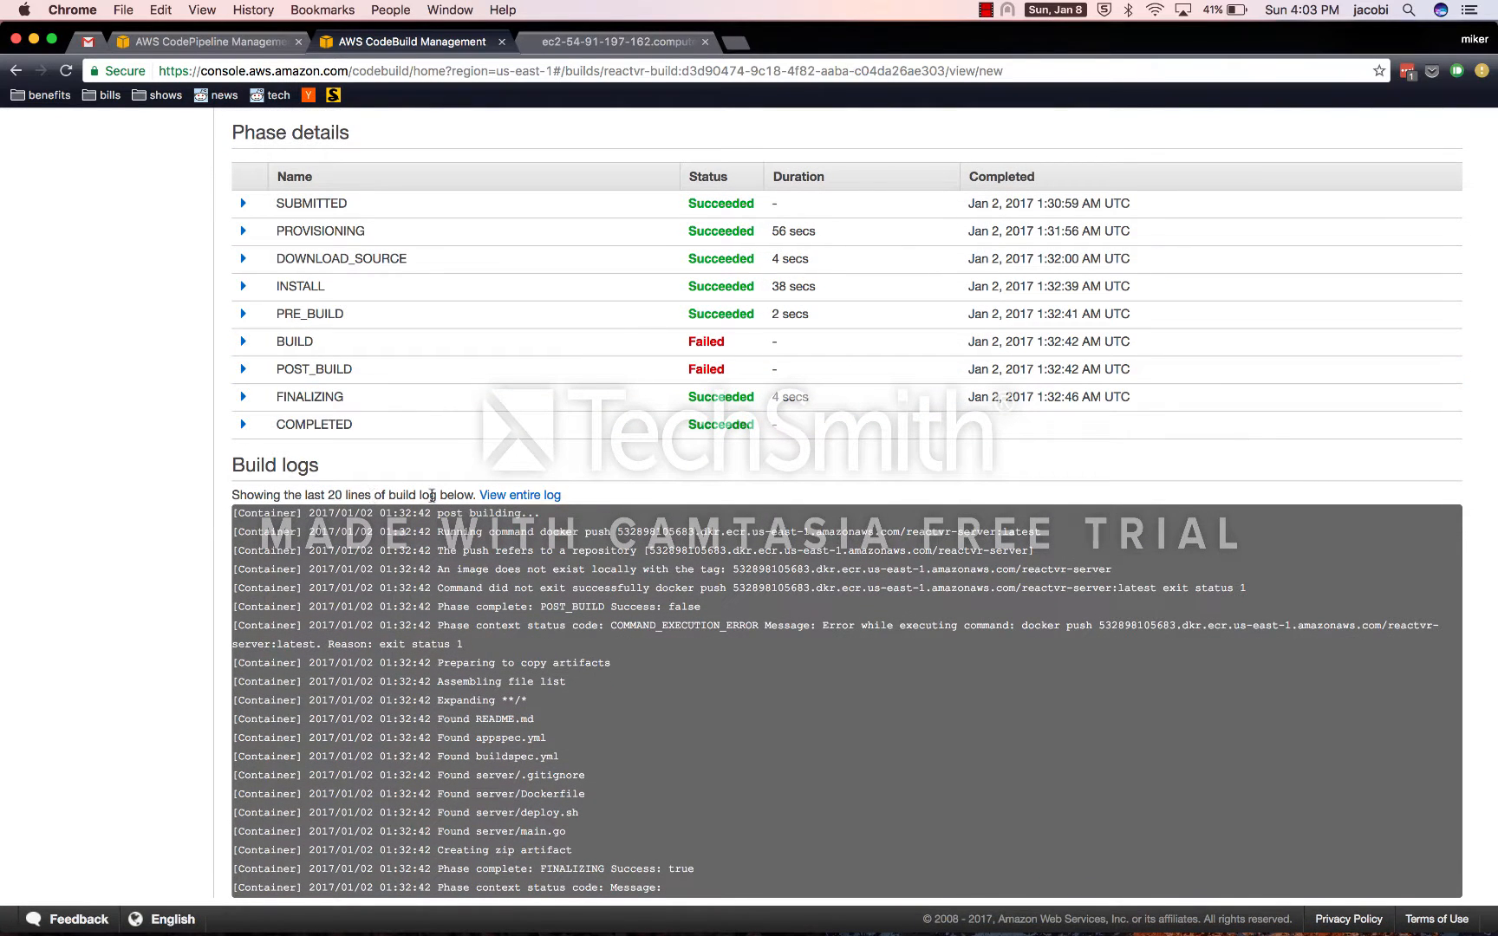
pyautogui.click(505, 497)
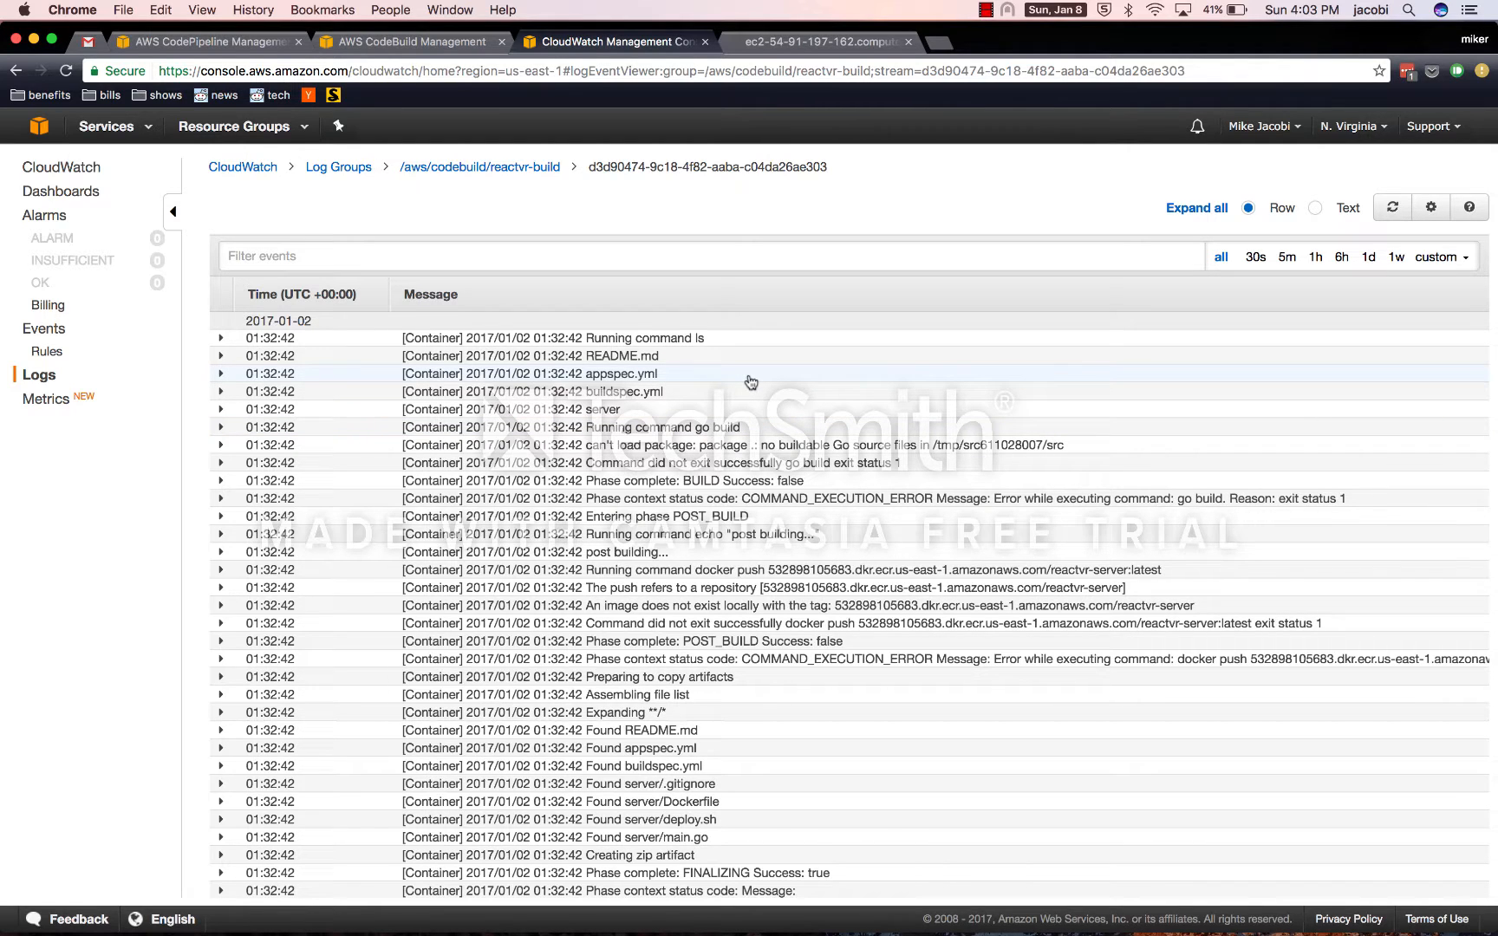
pyautogui.scroll(-2, 751, 382)
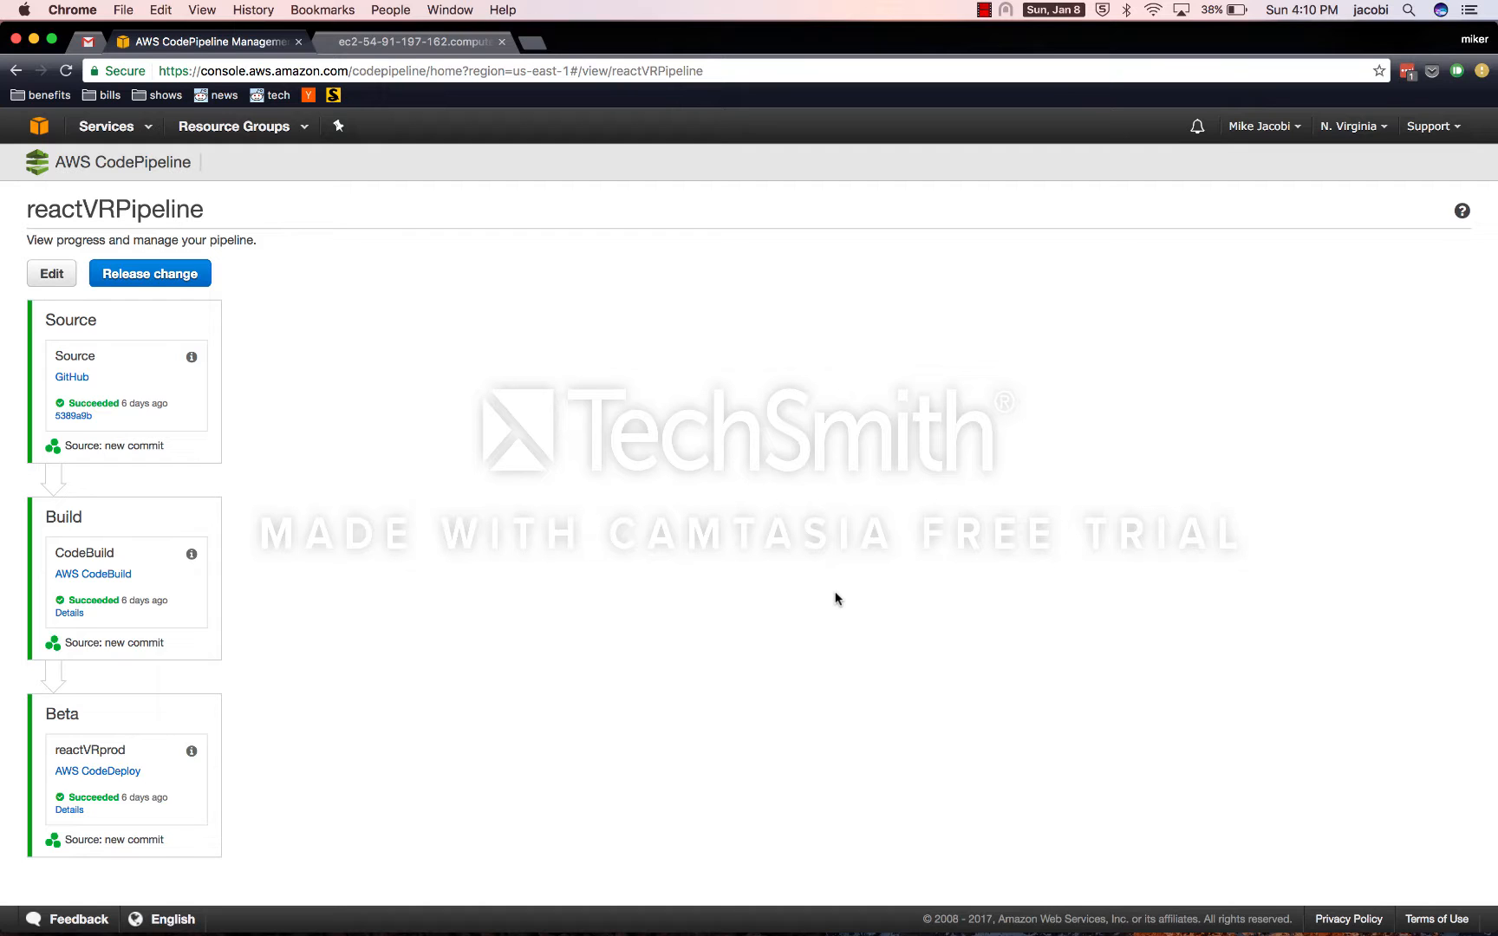
# Step: Open the EC2 instances list in a separate tab and view the tags of the code deploy instance
pyautogui.click(137, 129)
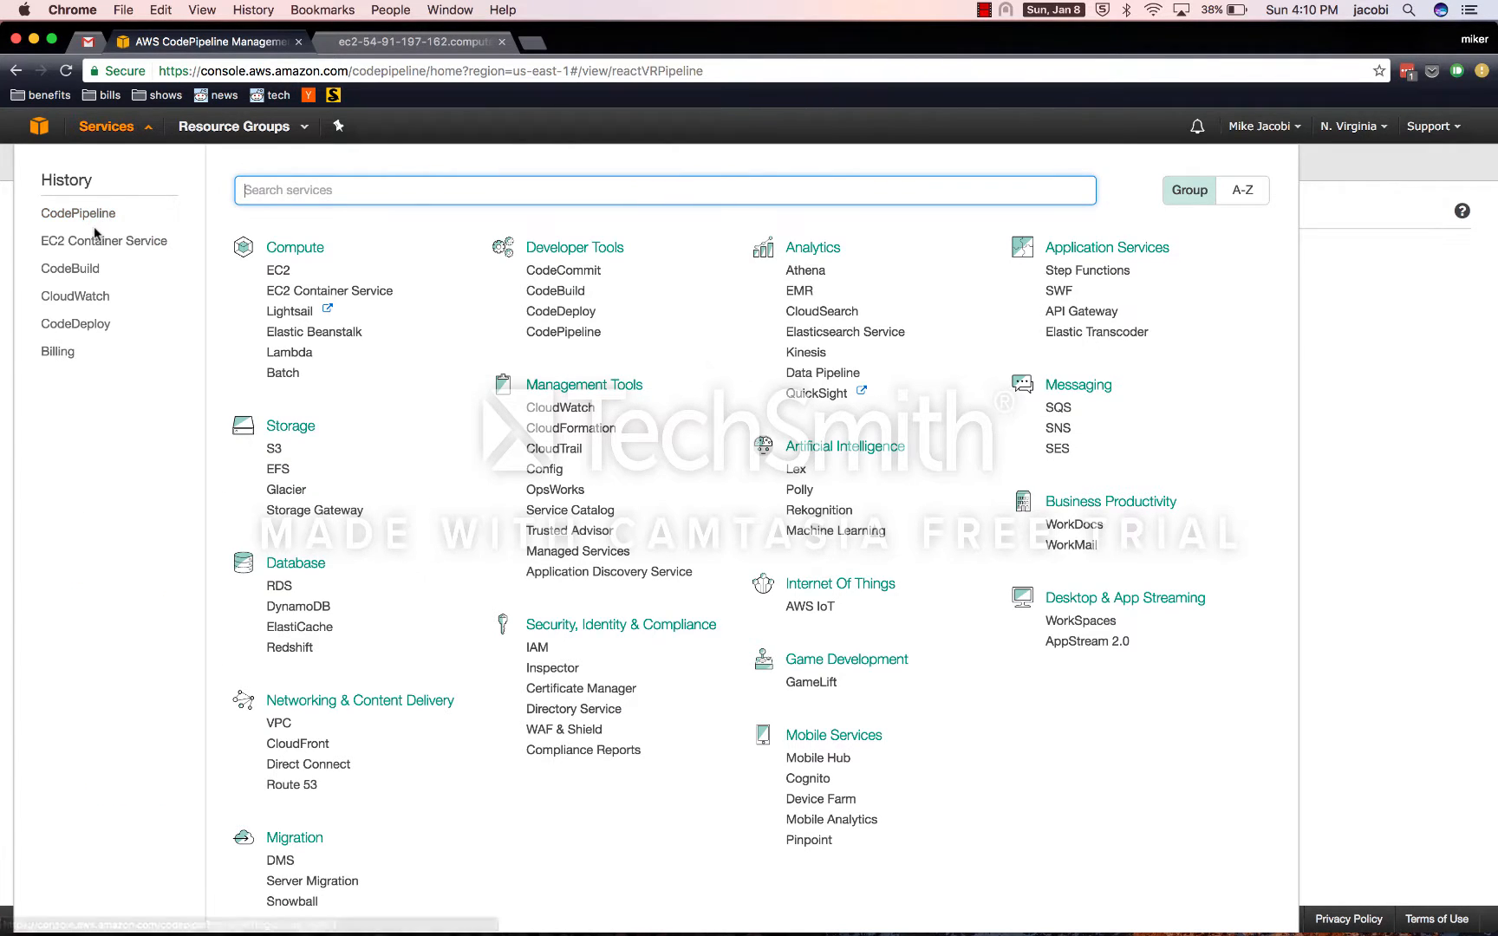
pyautogui.keyDown('super'); pyautogui.click(278, 270); pyautogui.keyUp('super')
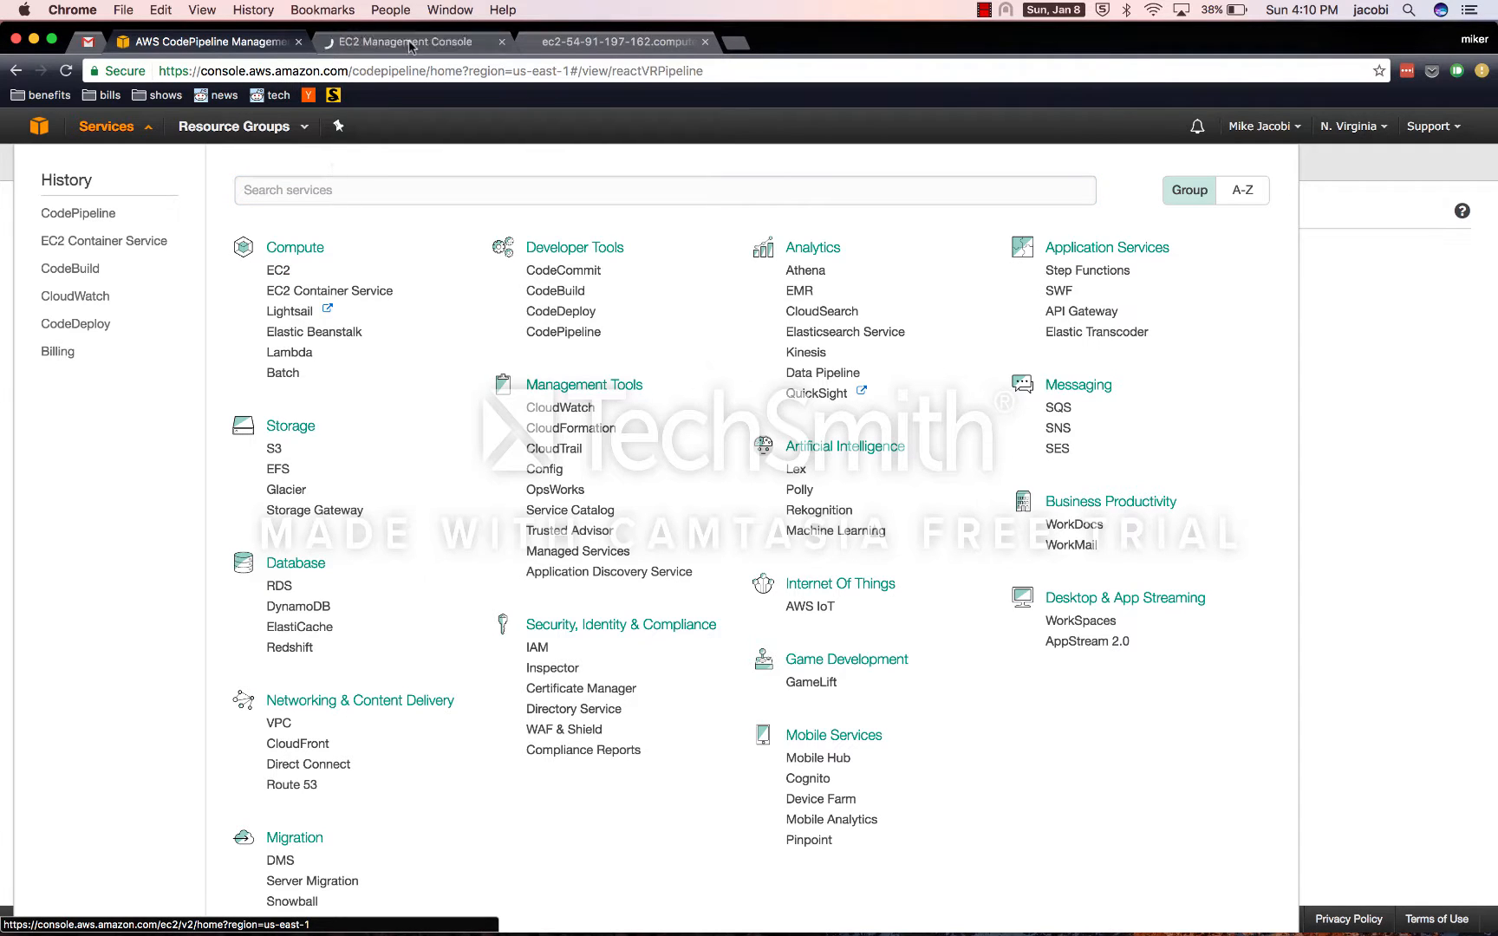
pyautogui.click(423, 41)
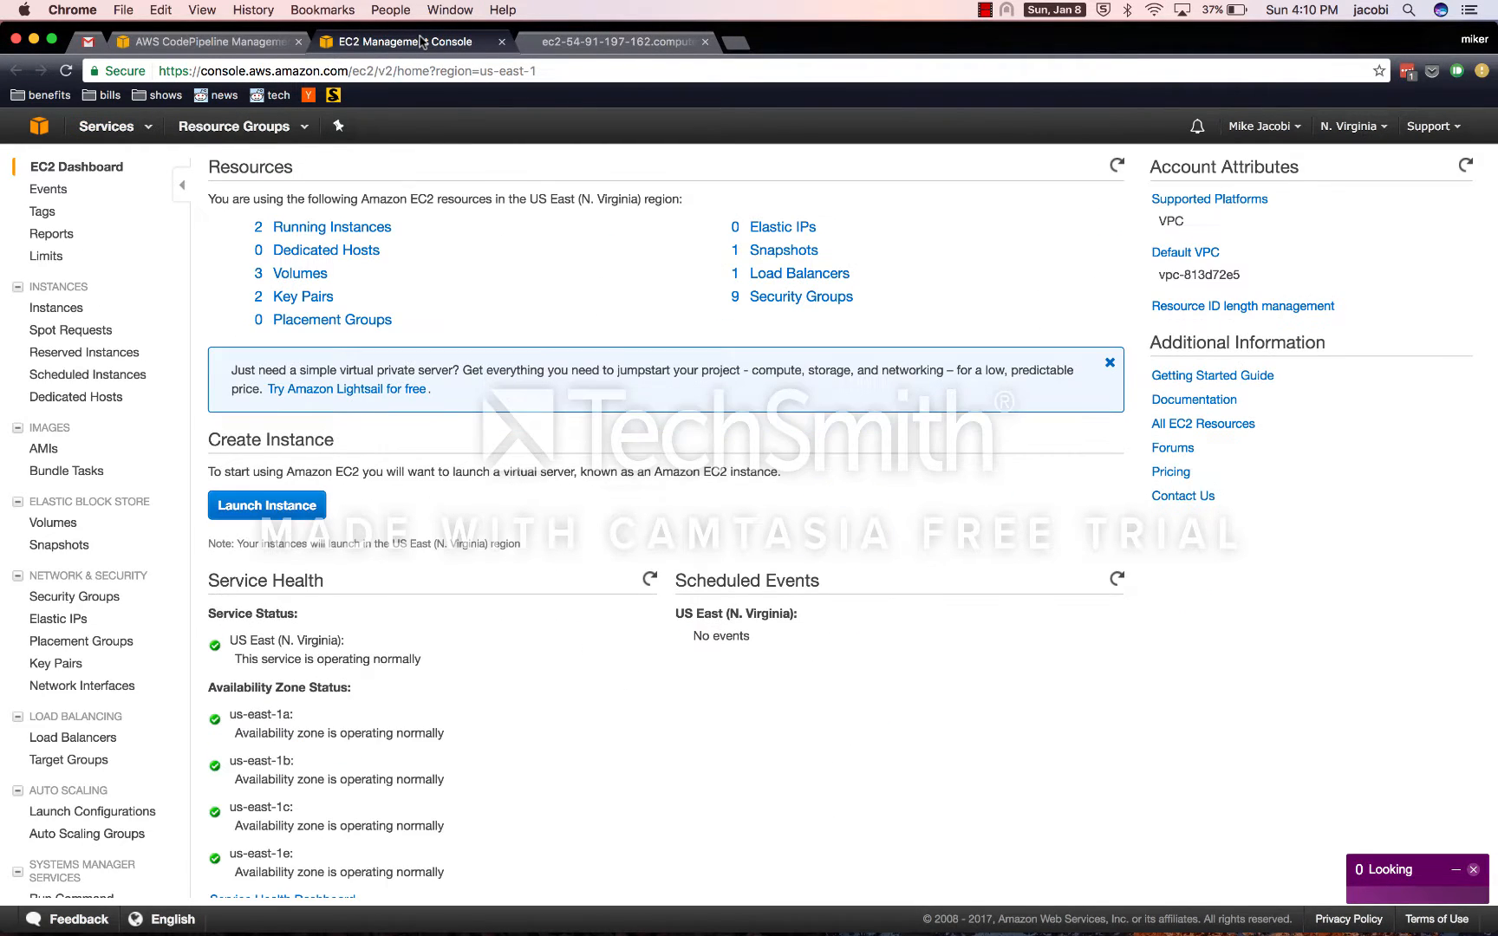
pyautogui.click(50, 310)
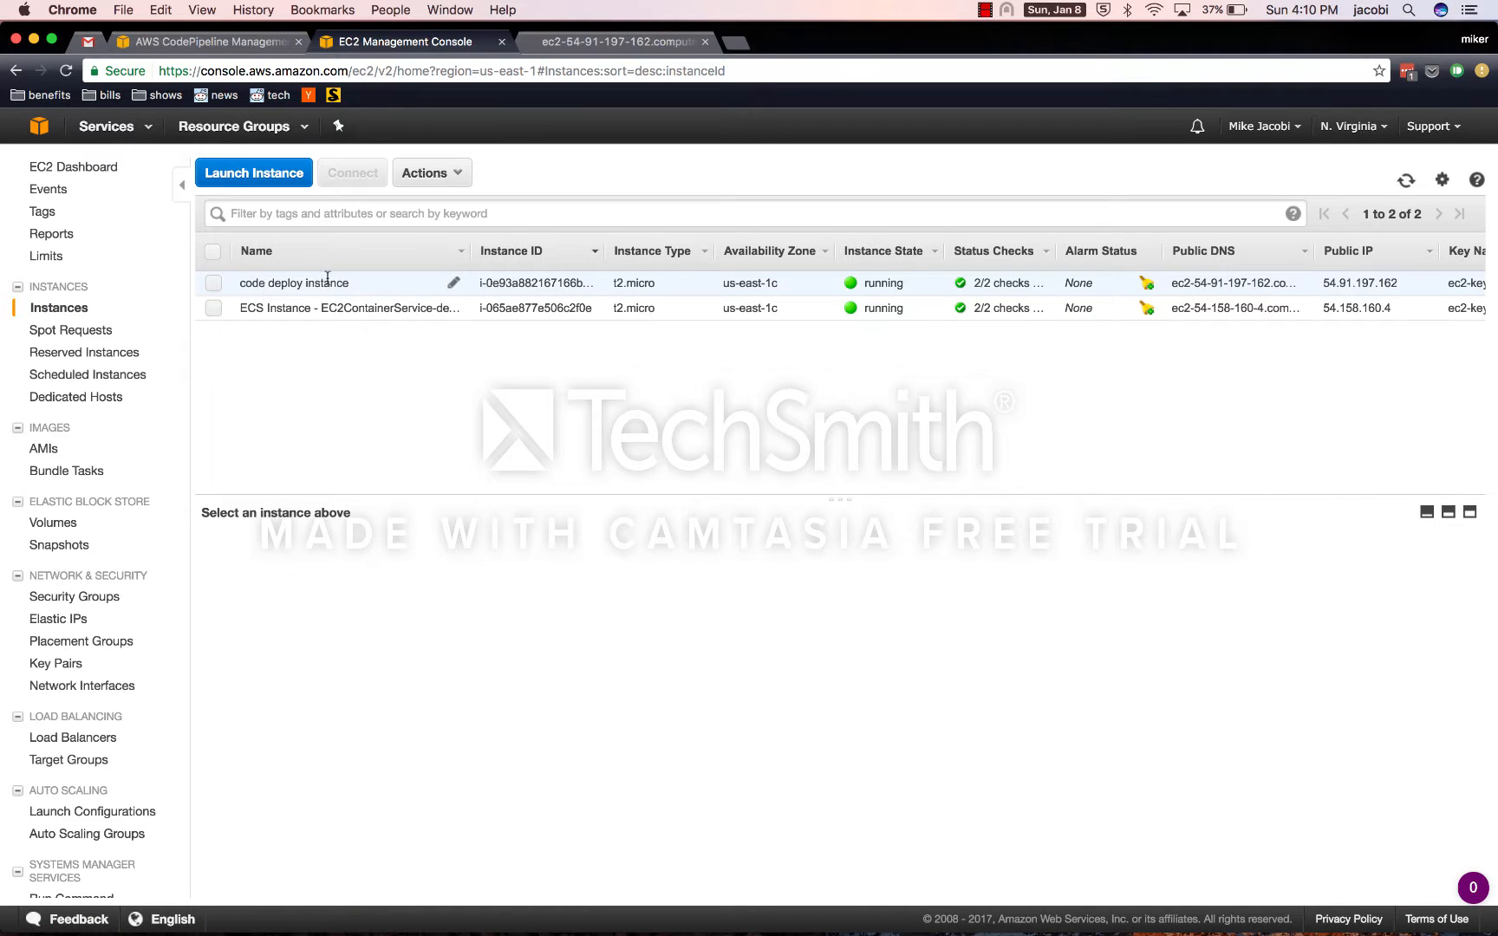
pyautogui.click(210, 286)
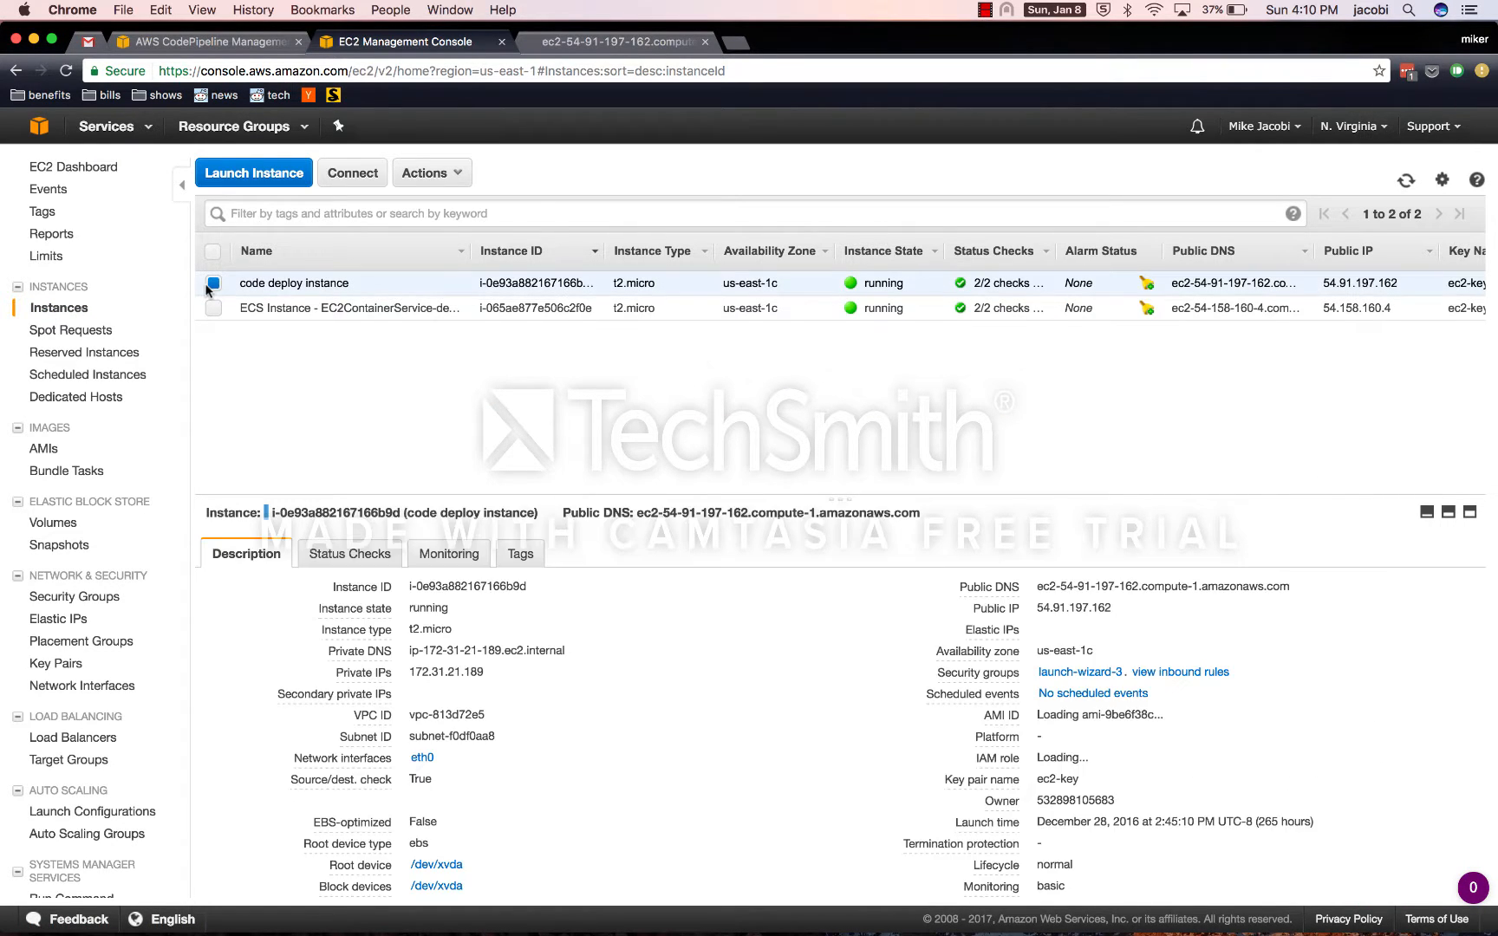
pyautogui.click(527, 557)
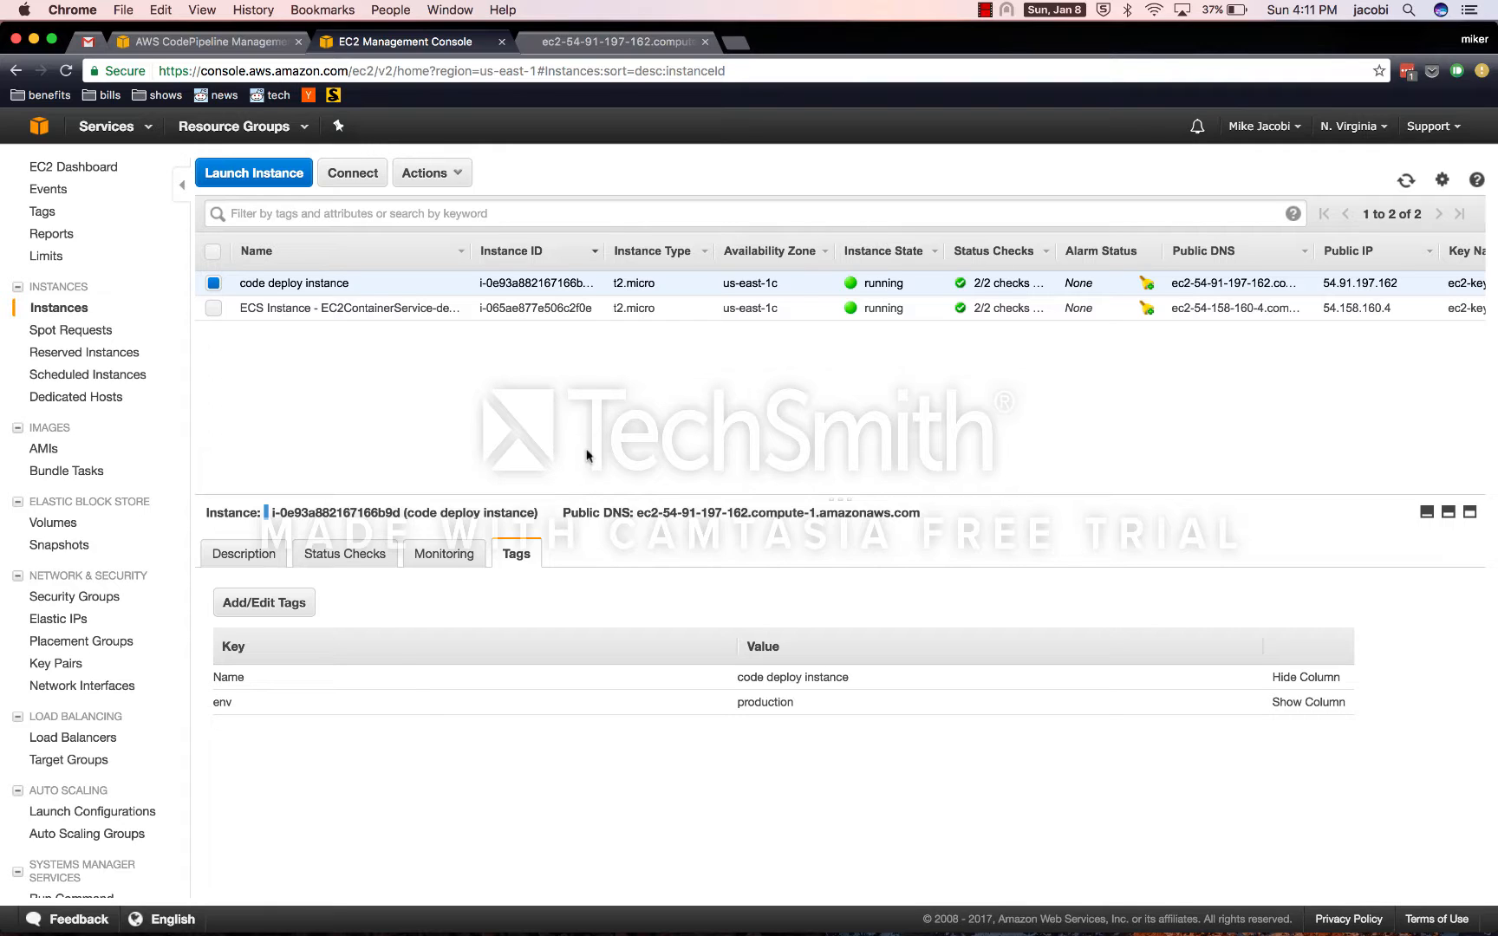
# Step: Switch to the instance's terminal, check for deploy processes with "ps aux | grep deploy" and list the containers with "docker ps"
pyautogui.hotkey('ctrl', 'Right')
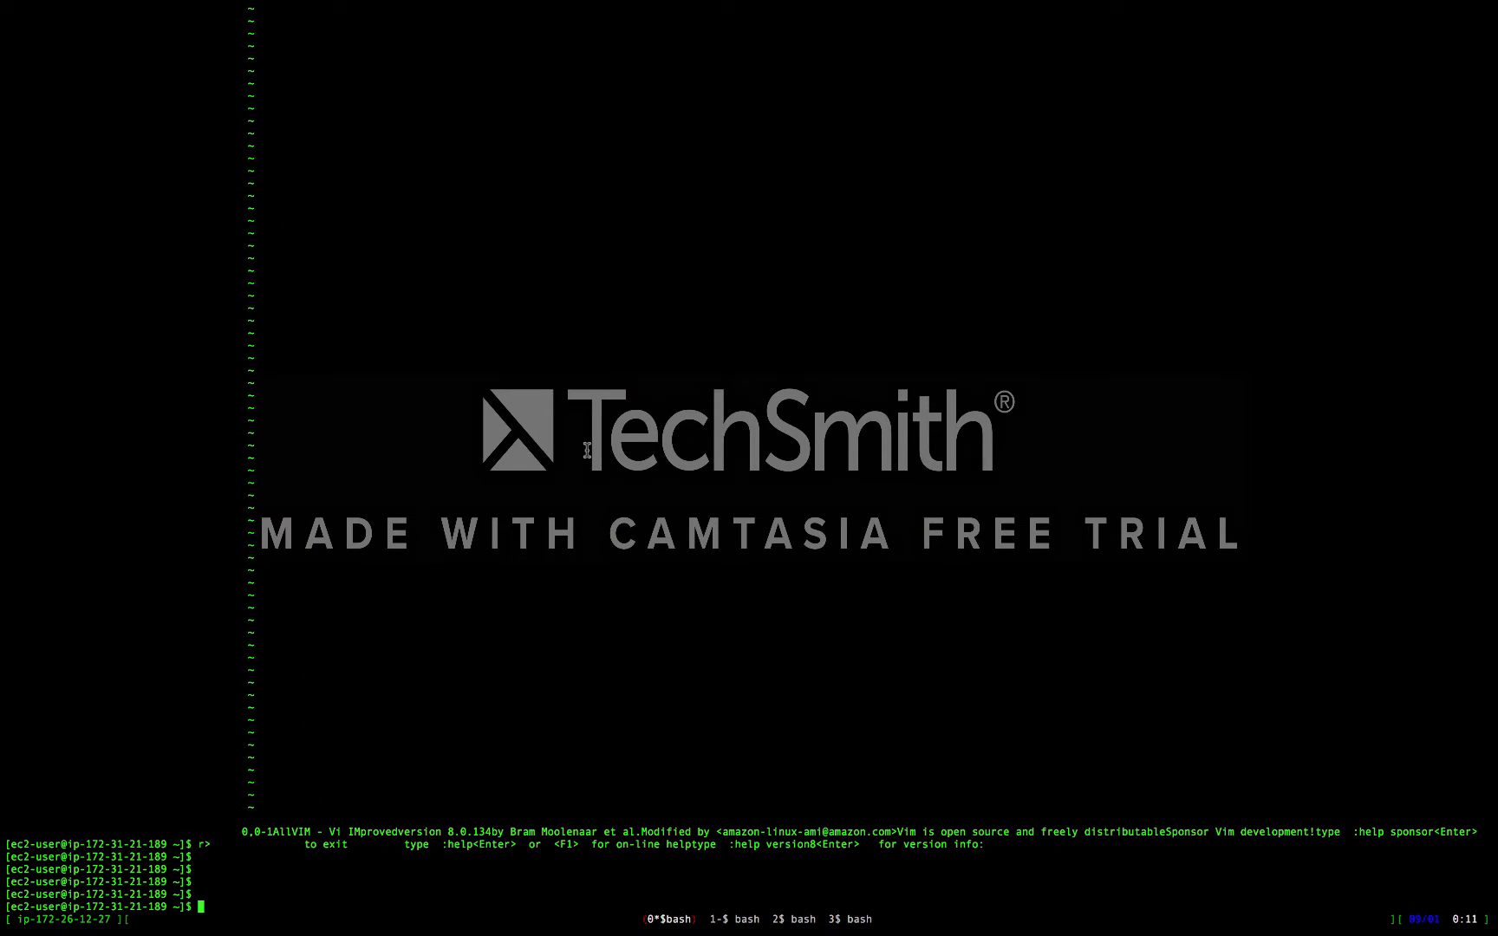
pyautogui.write('ps ')
pyautogui.write('aux | ')
pyautogui.write('d')
pyautogui.write('rep deploy')
pyautogui.press('Return')
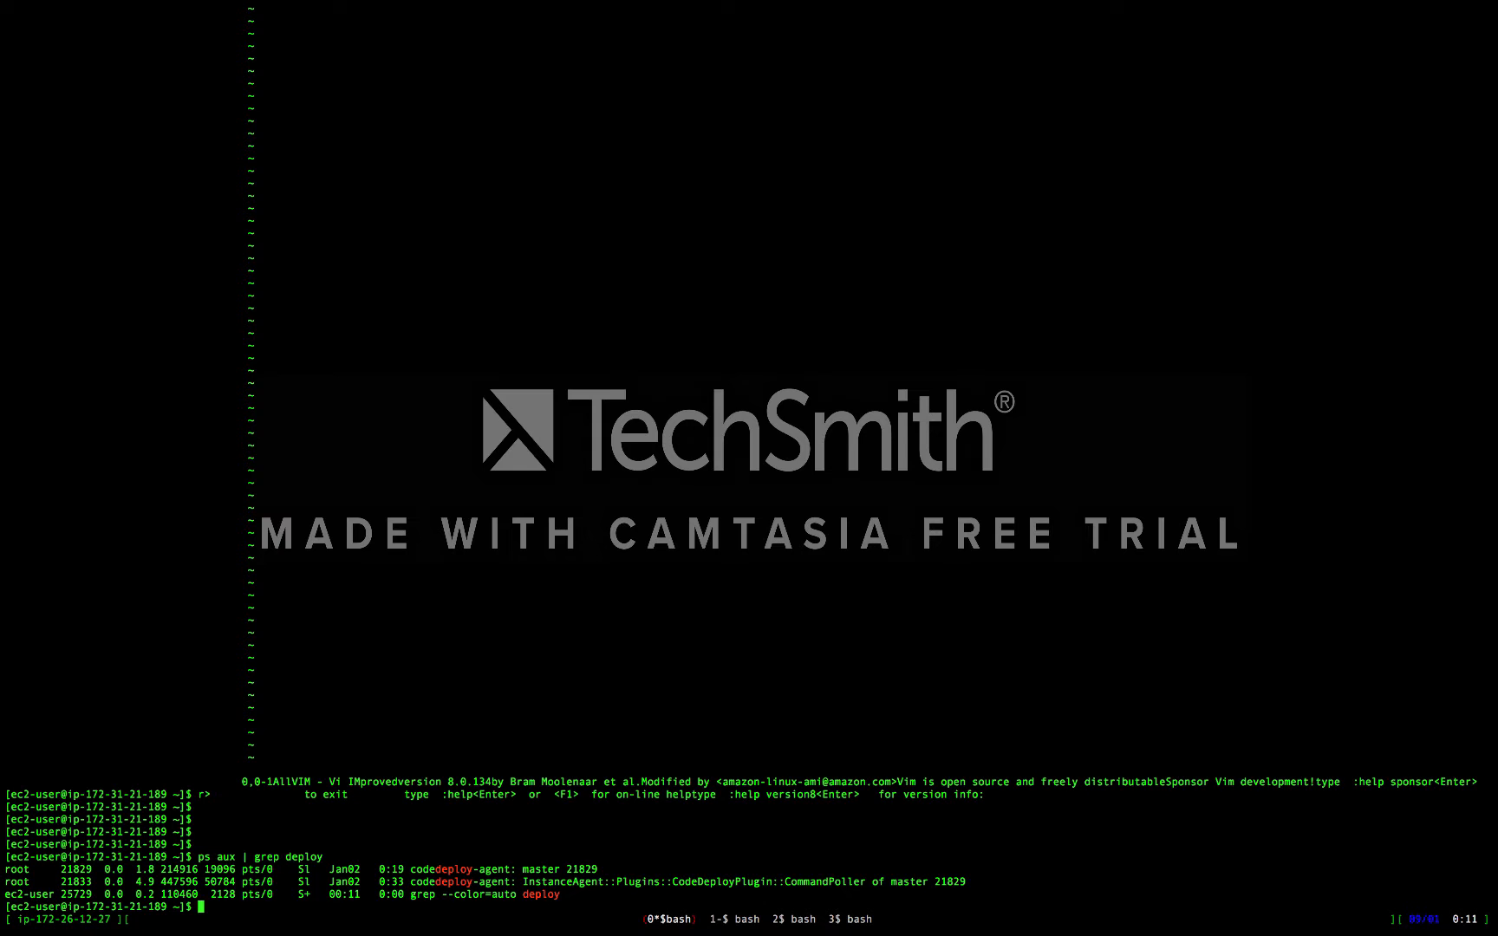
pyautogui.write('docker ps')
pyautogui.press('Return')
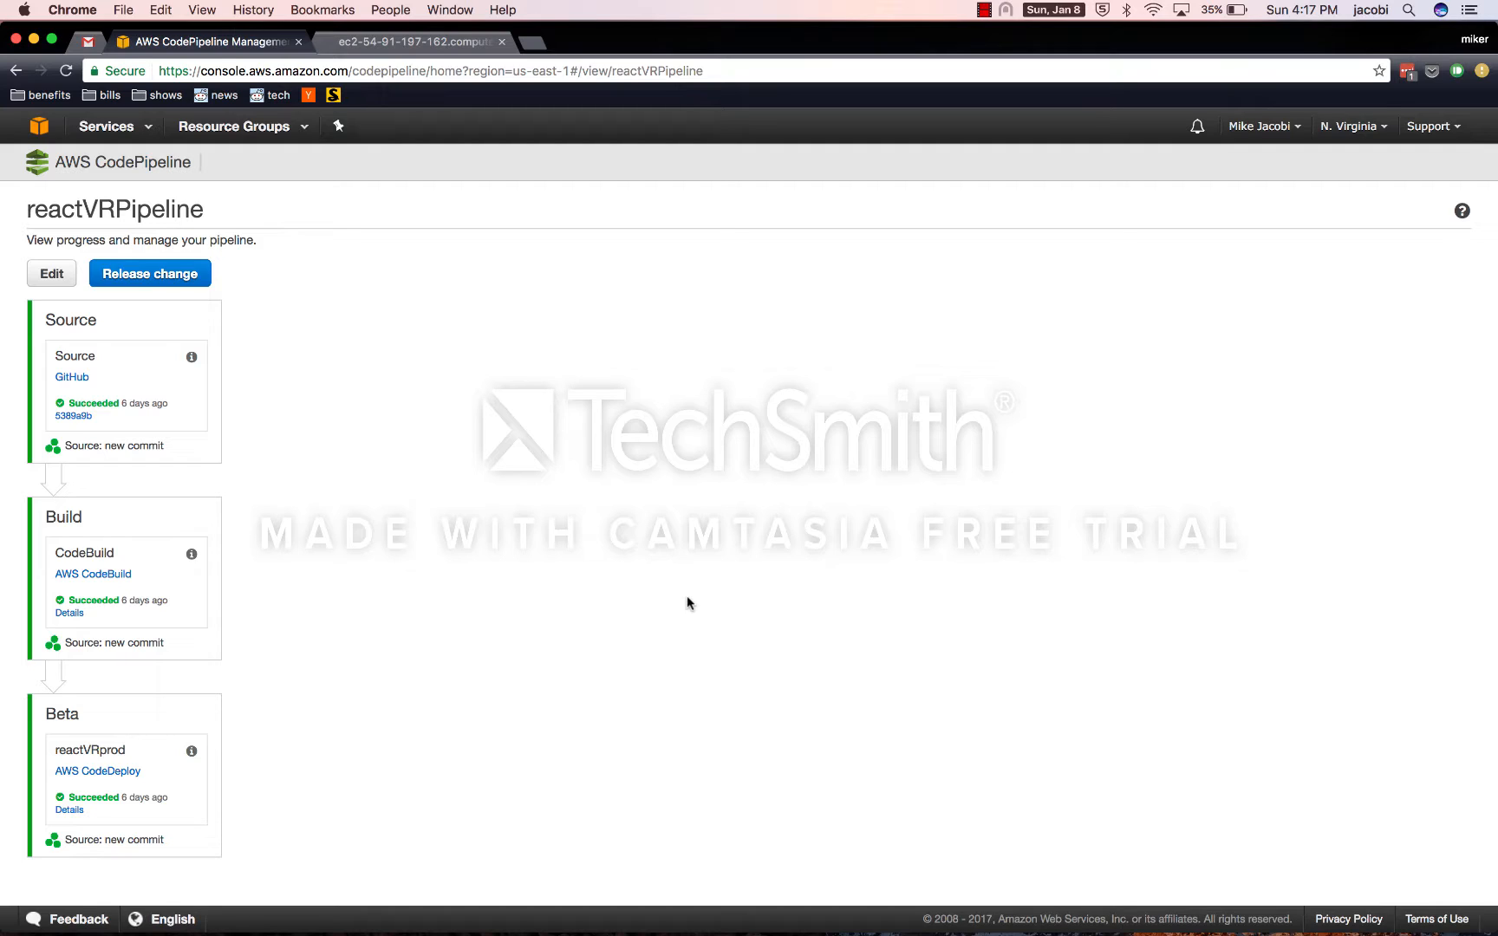
# Step: Open the CodeDeploy application of the pipeline's Beta stage in a separate tab and open the reactVRprod deployment group for editing
pyautogui.keyDown('super'); pyautogui.click(111, 771); pyautogui.keyUp('super')
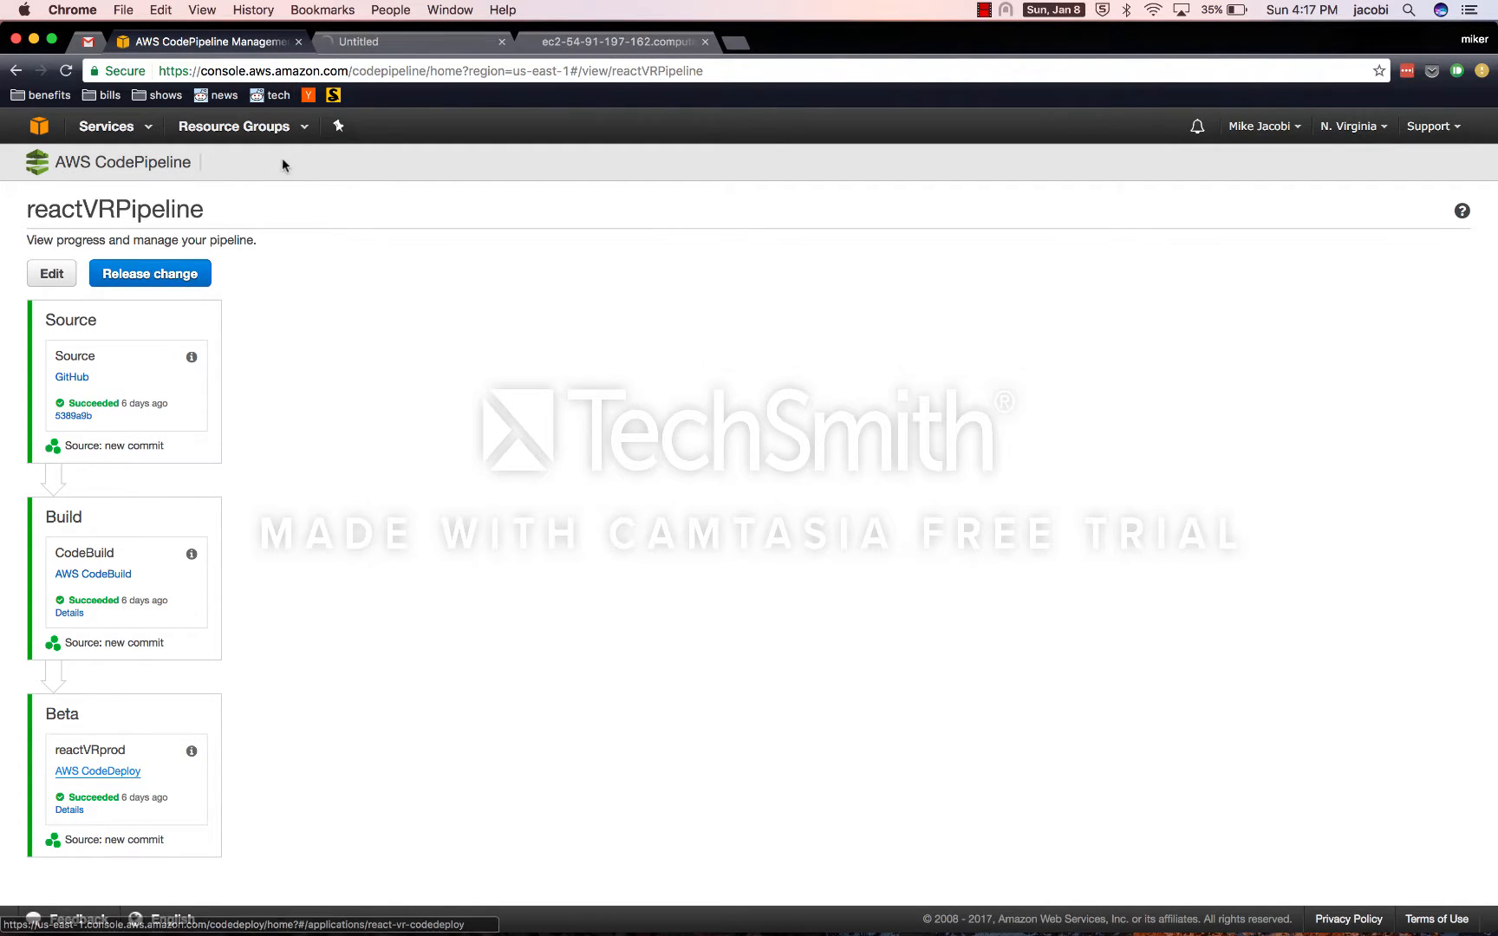
pyautogui.click(395, 45)
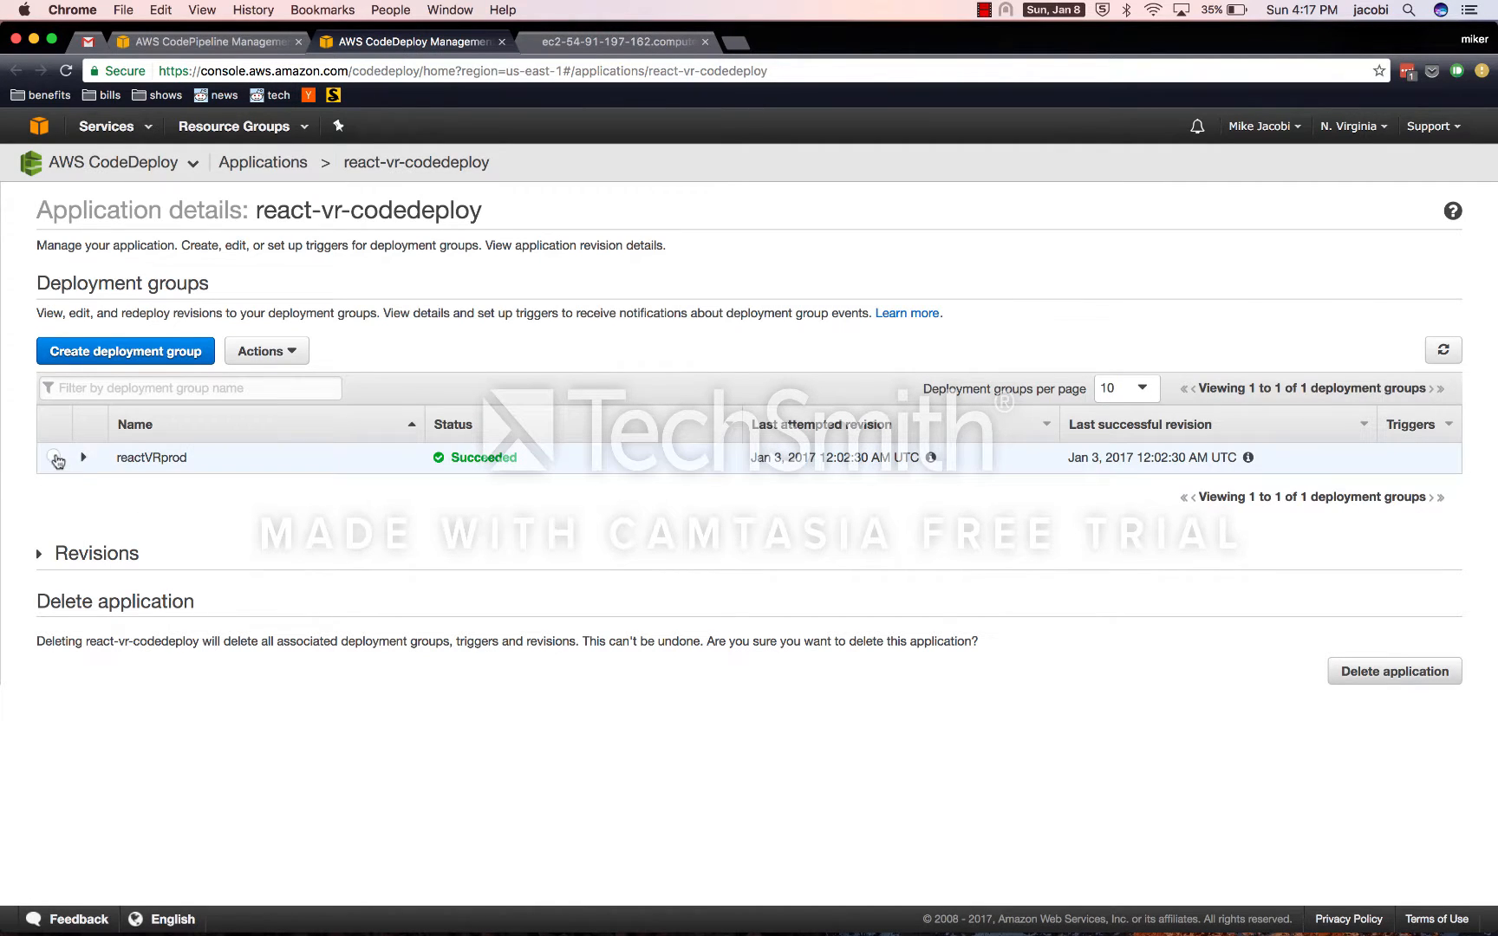
pyautogui.click(54, 456)
pyautogui.click(282, 352)
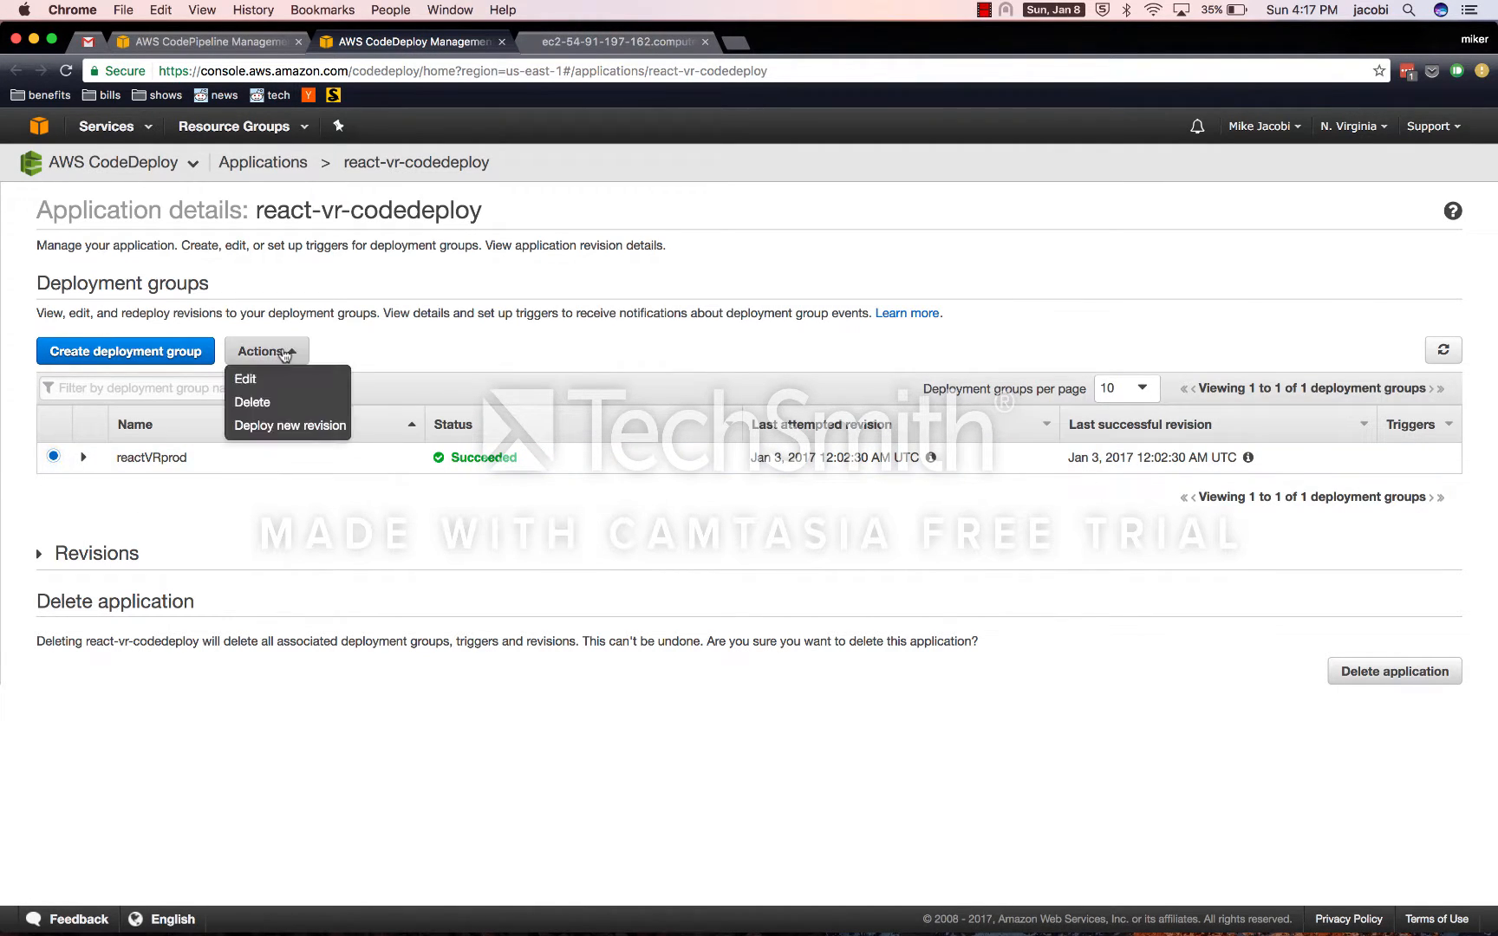
pyautogui.click(246, 381)
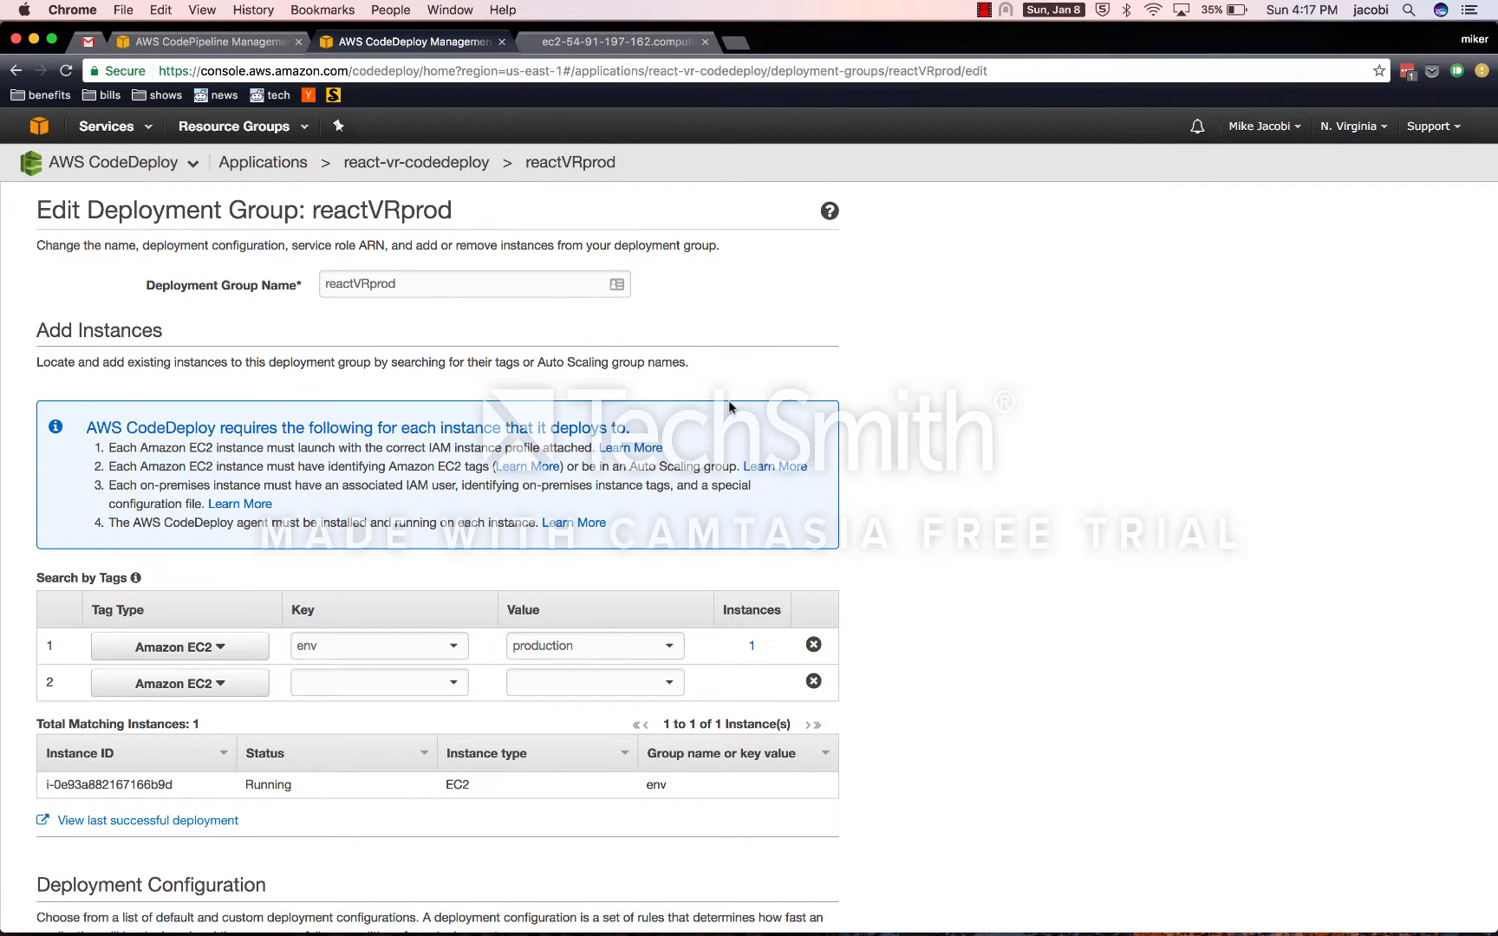
# Step: Examine the deployment group's EC2 tag search, its env key and production value options, and the matching instances
pyautogui.scroll(-5, 729, 408)
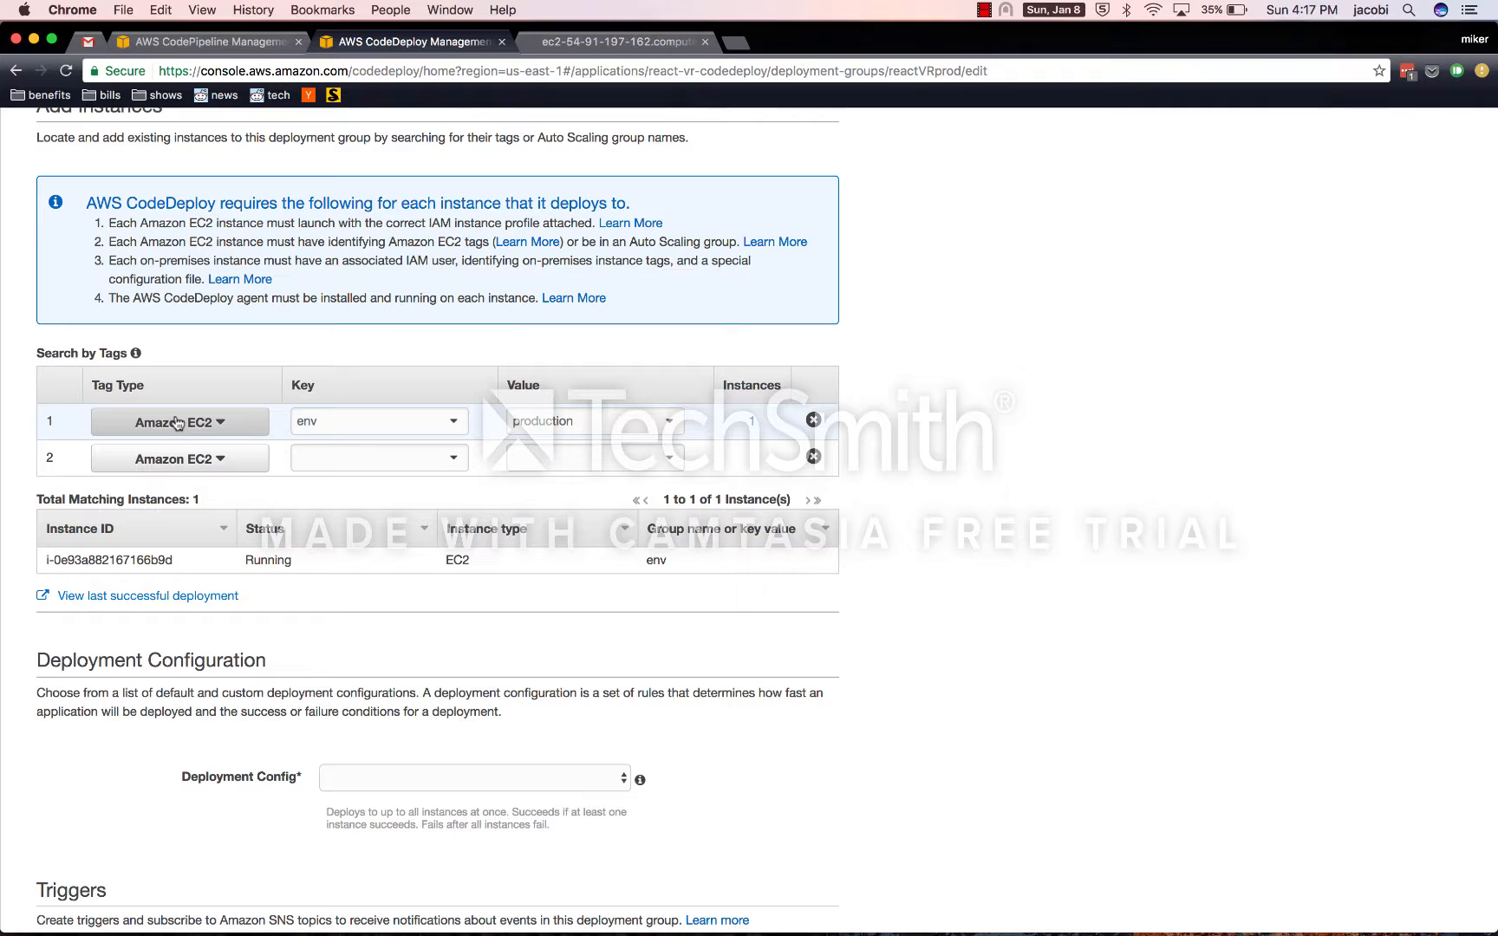
pyautogui.click(364, 417)
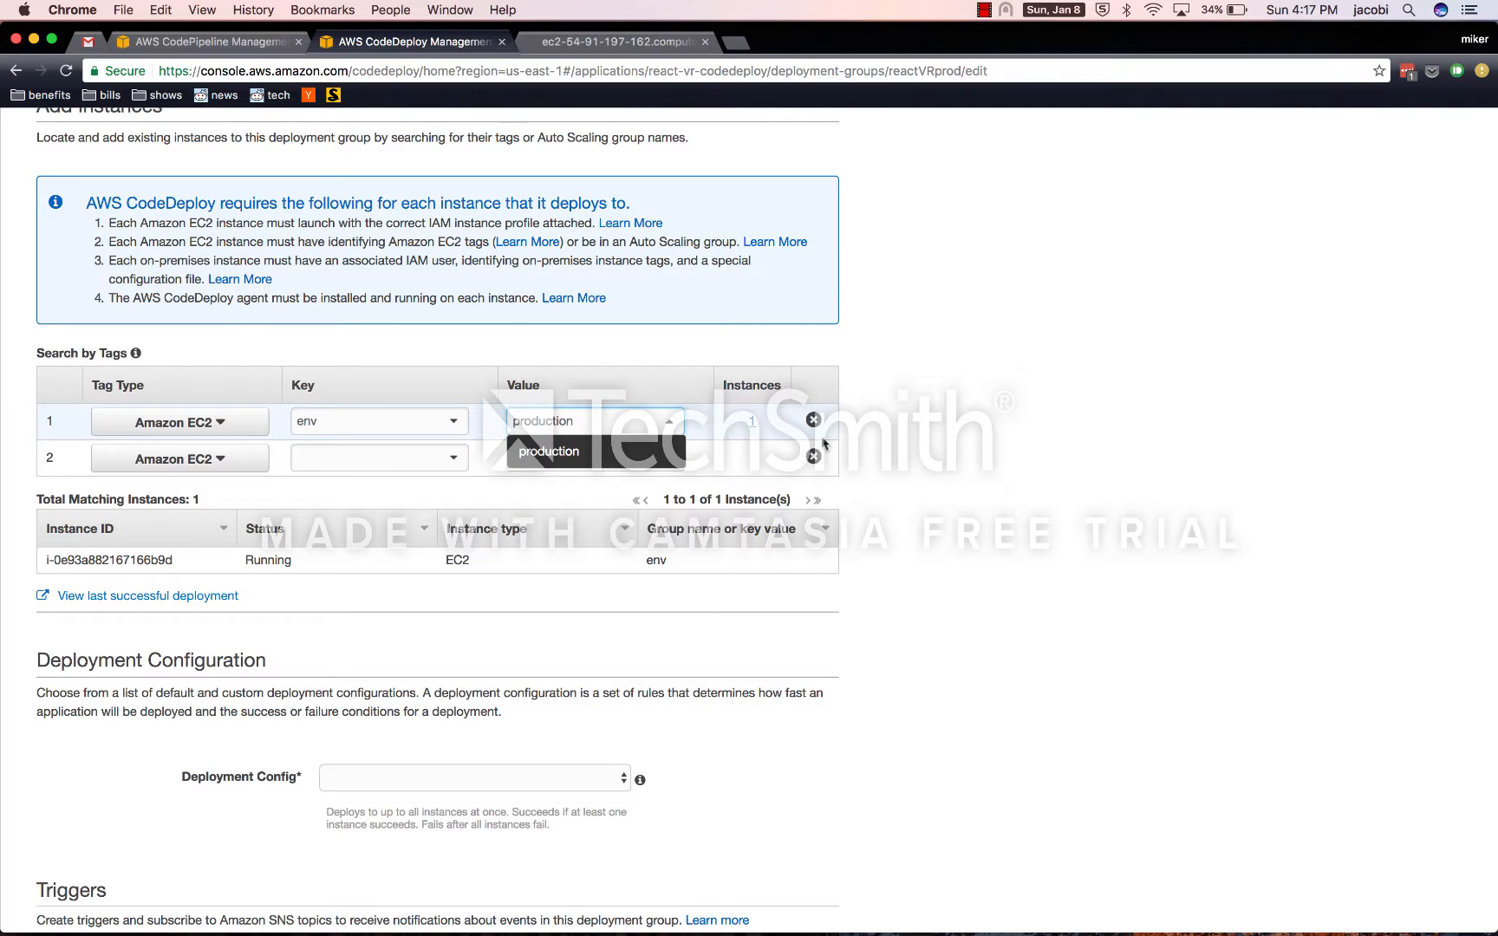
pyautogui.click(730, 426)
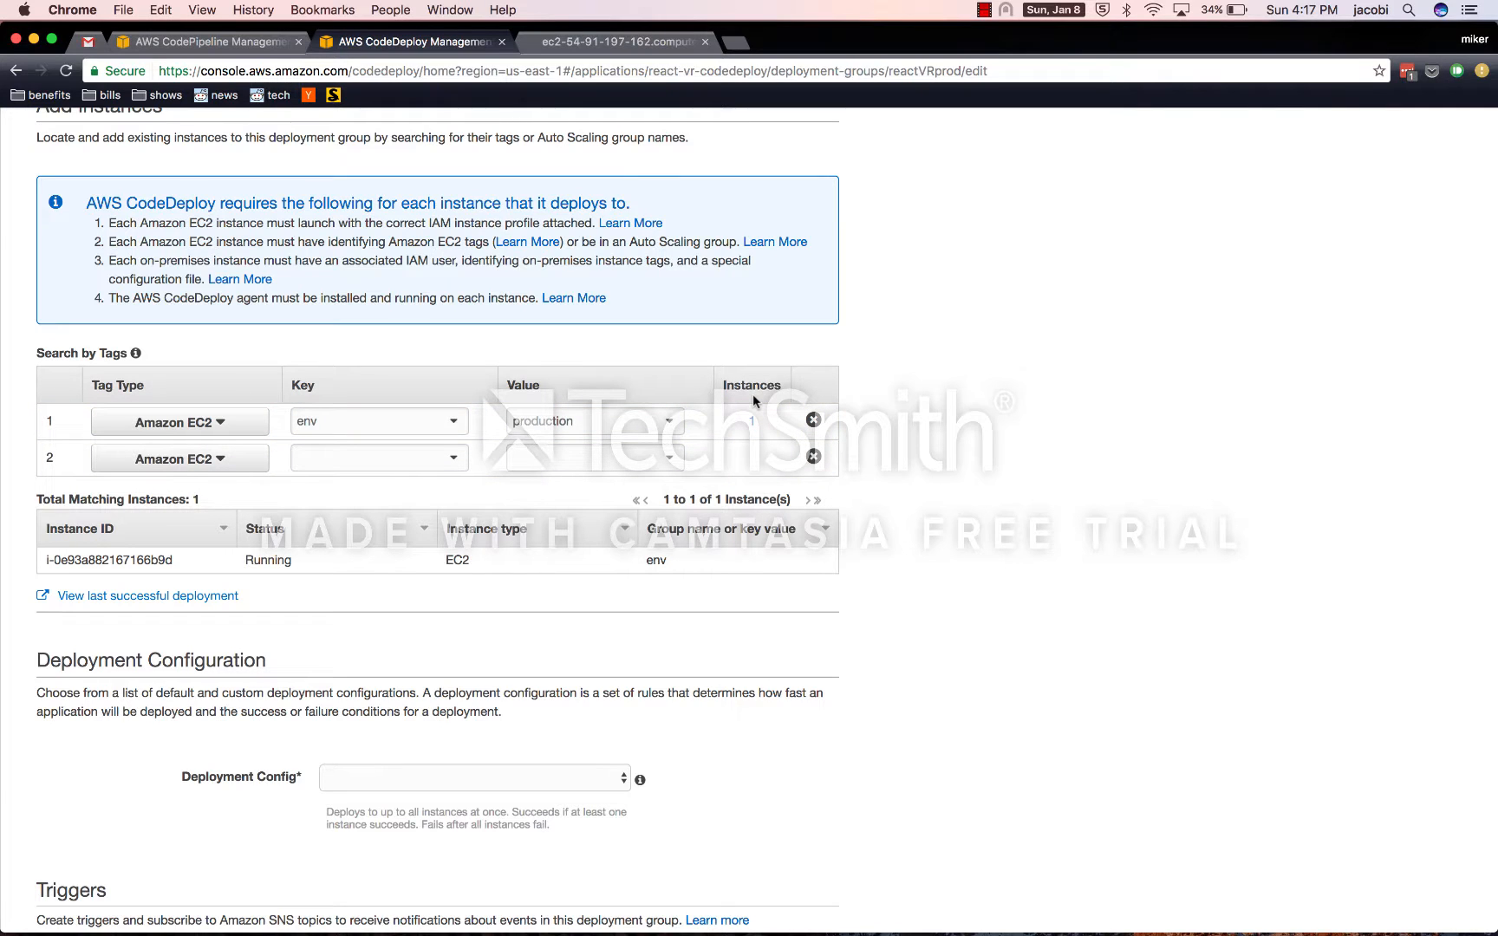
pyautogui.scroll(-3, 753, 394)
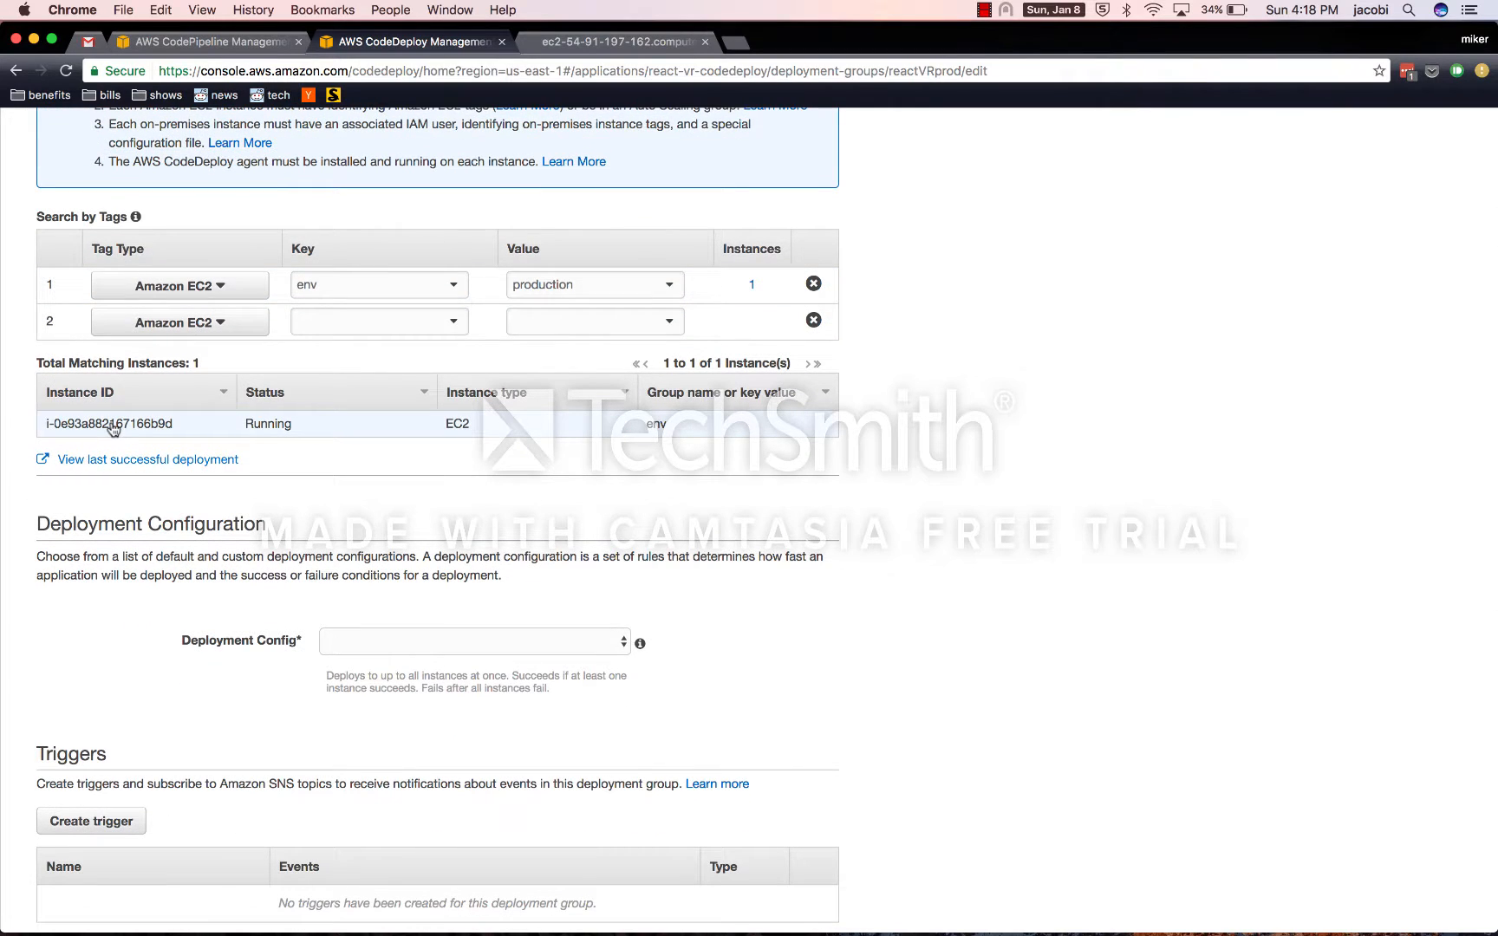
# Step: Examine the deployment group's deployment config options, triggers, alarms, rollbacks and service role
pyautogui.scroll(-5, 412, 484)
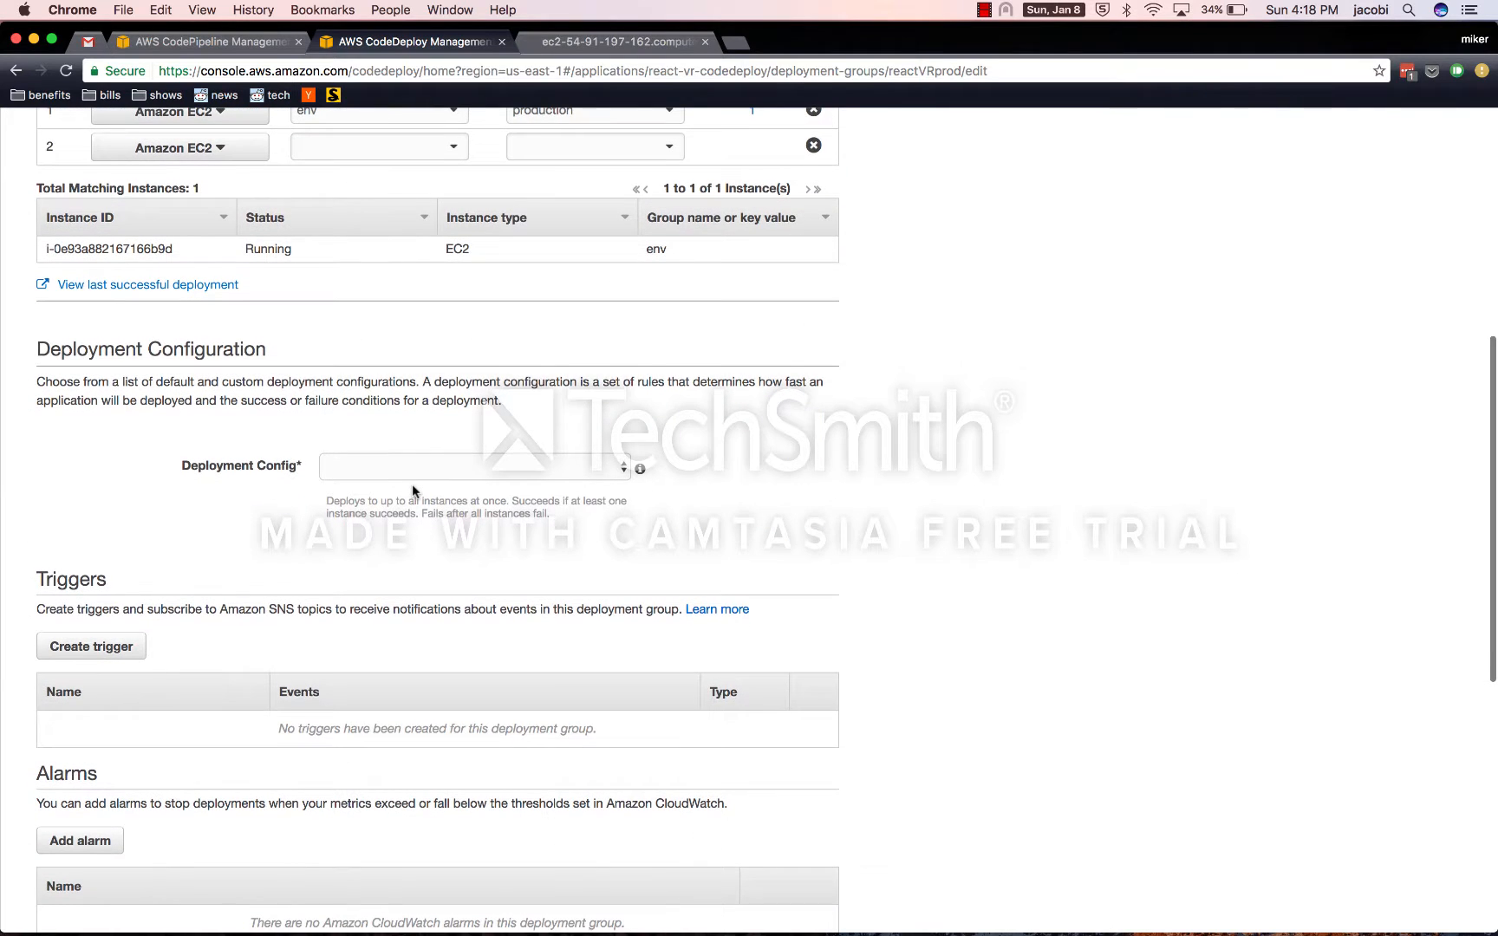
pyautogui.click(475, 470)
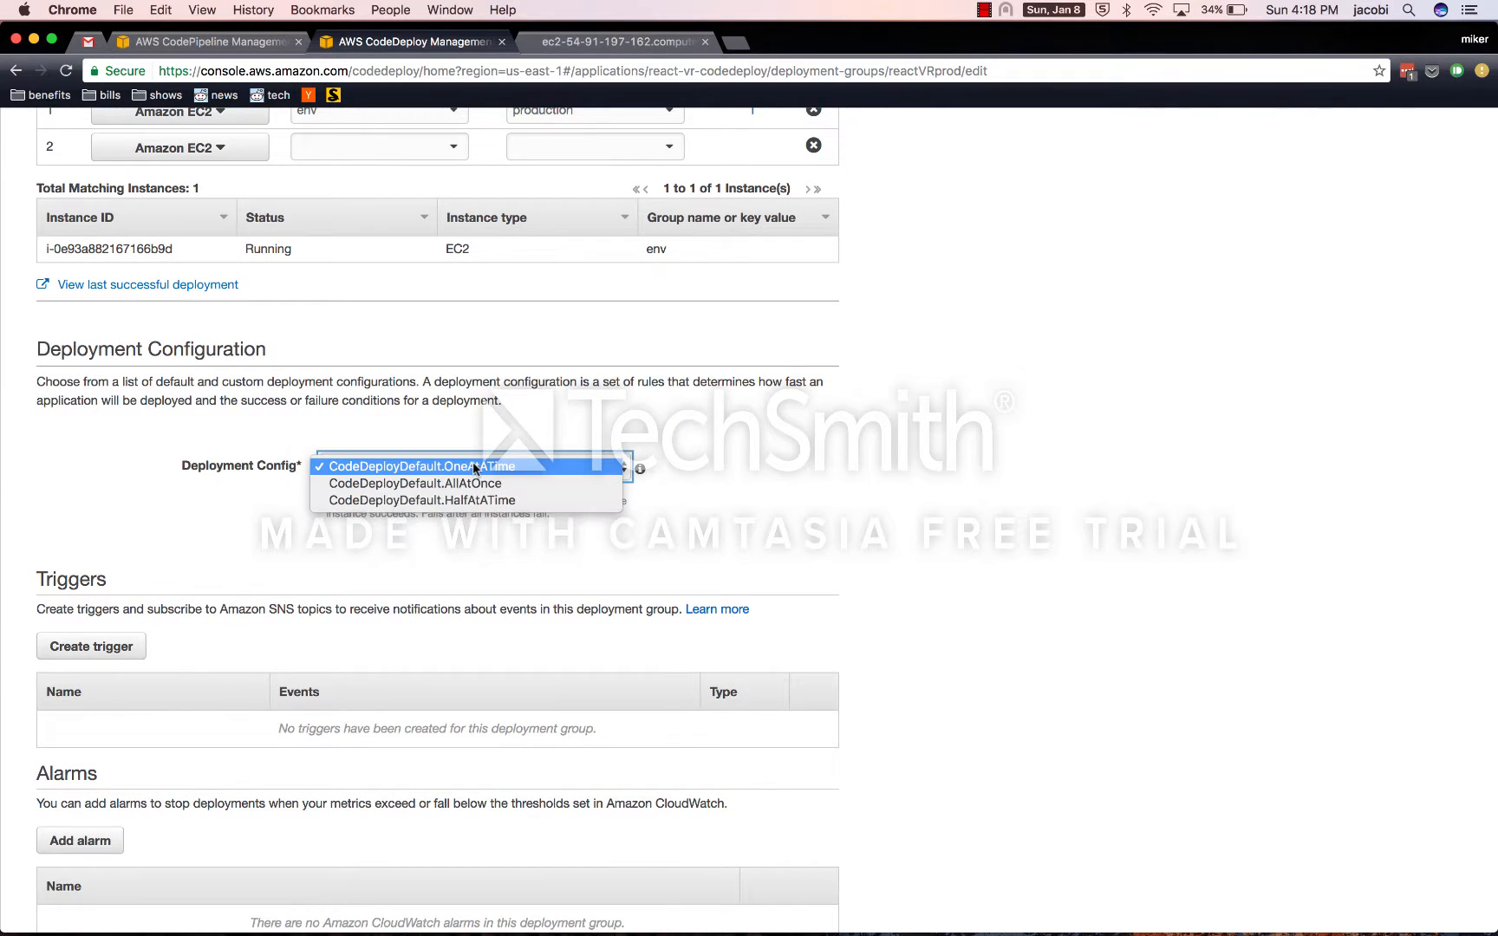
pyautogui.click(417, 471)
pyautogui.scroll(-5, 521, 485)
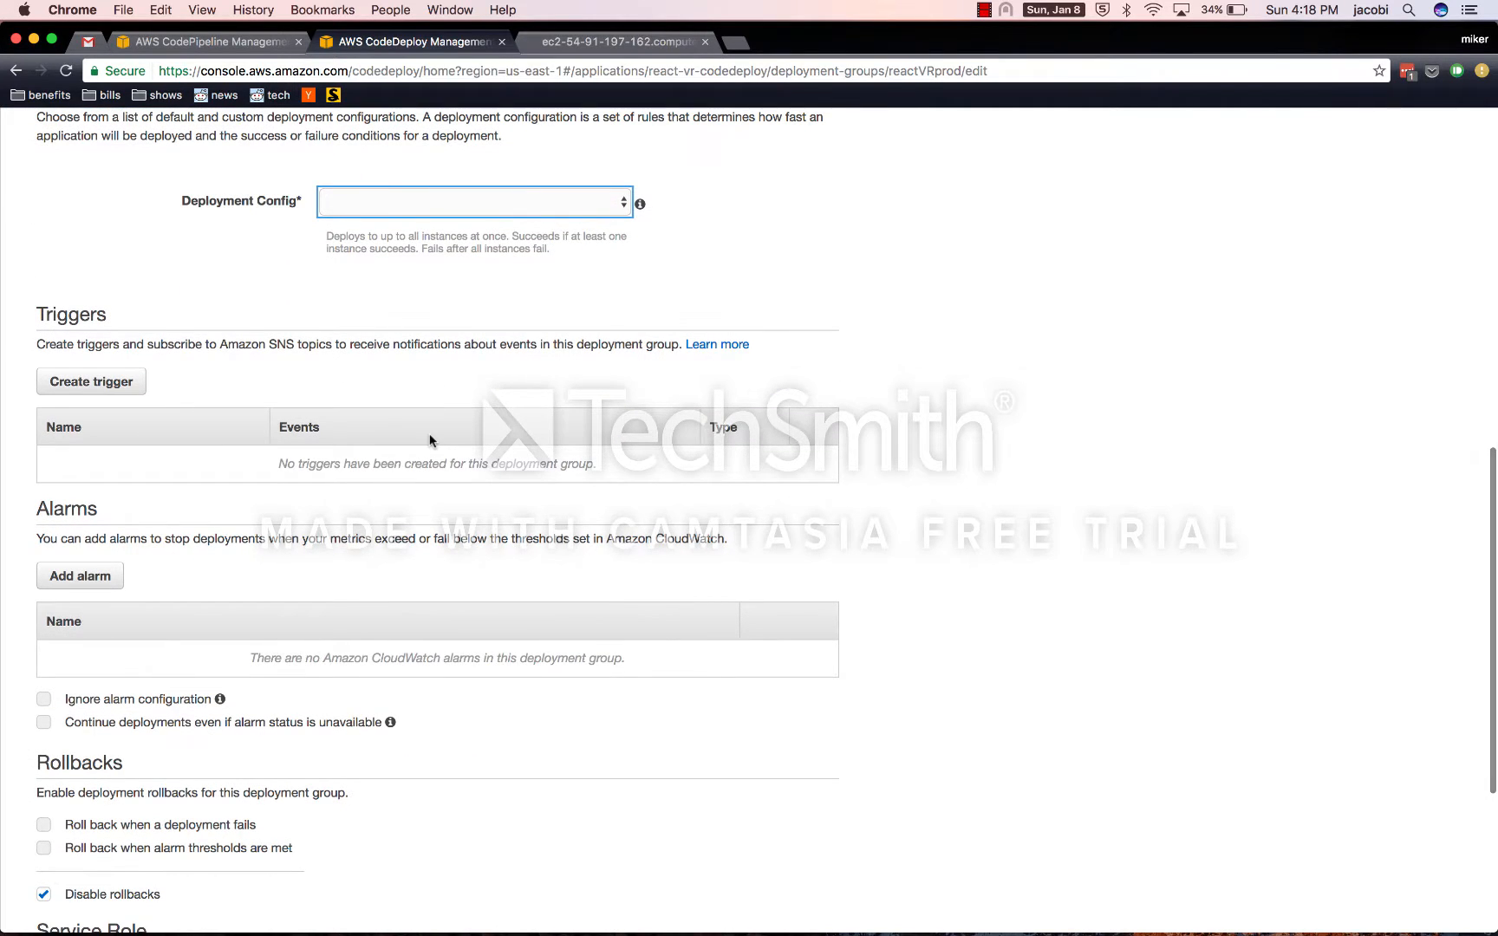
pyautogui.scroll(-4, 431, 440)
pyautogui.scroll(-1, 312, 329)
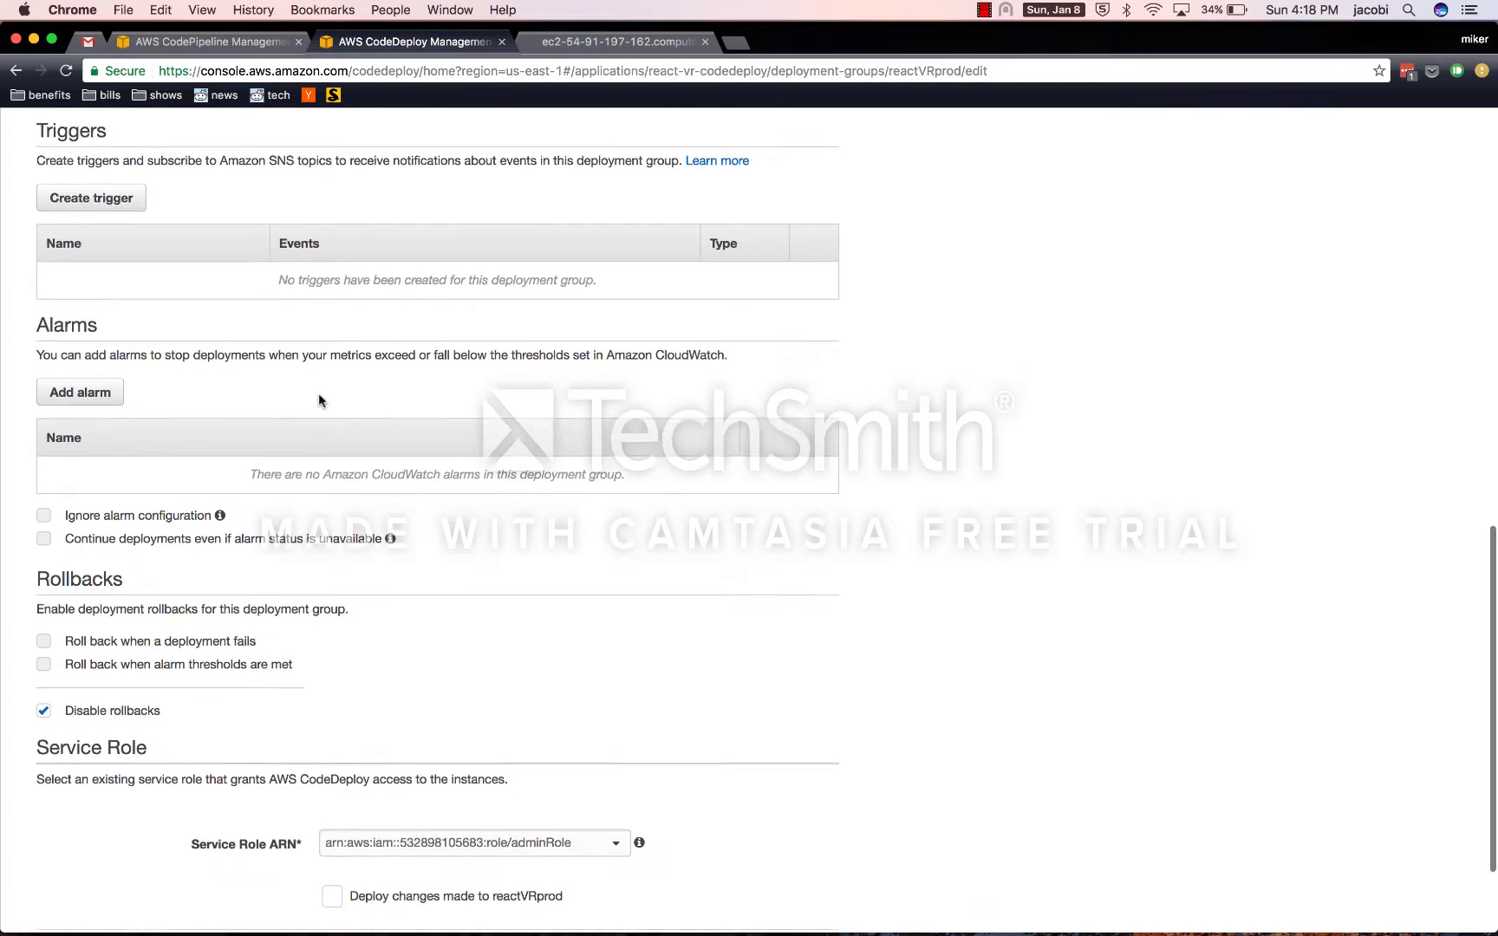
pyautogui.scroll(-3, 319, 395)
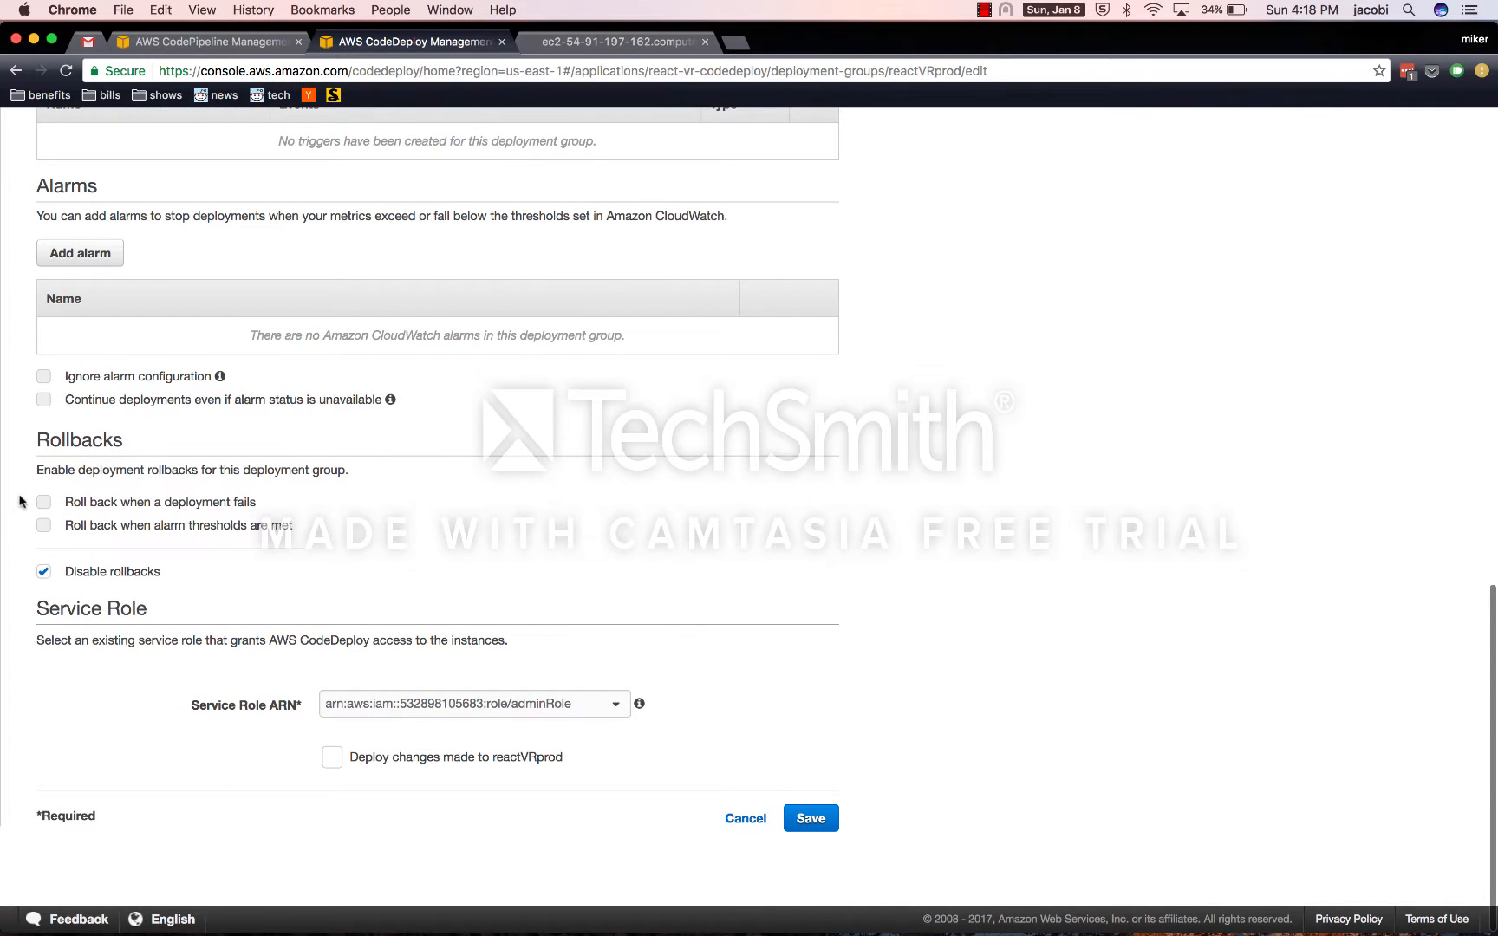
pyautogui.click(525, 706)
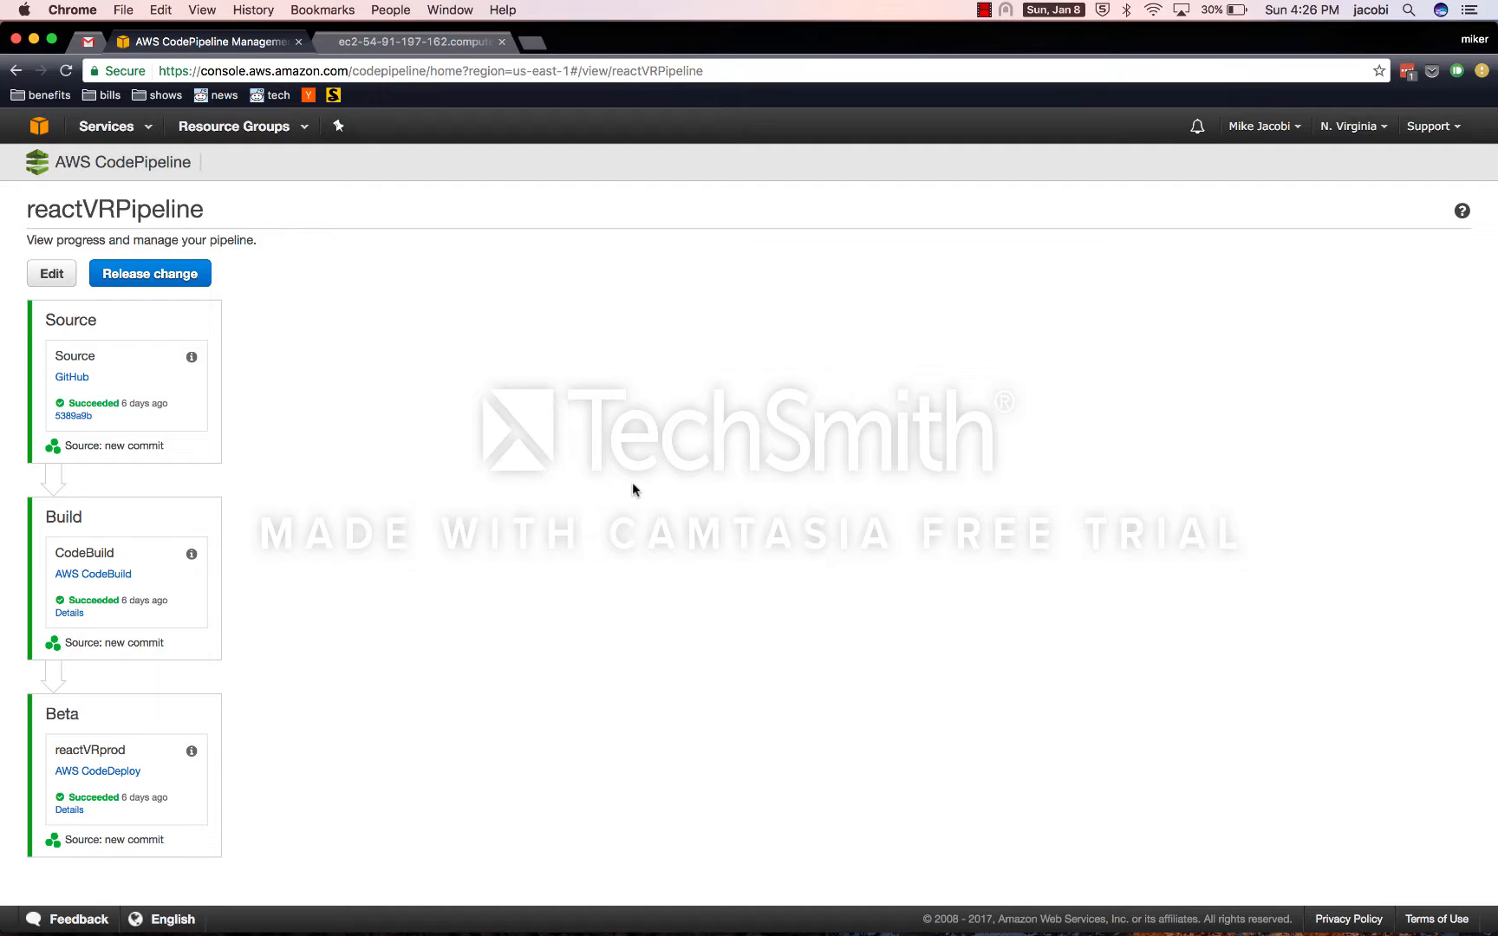
# Step: Switch to the terminal, check that appspec.yml exists in the react-vr repository, and open it in vi
pyautogui.press('super+Tab')
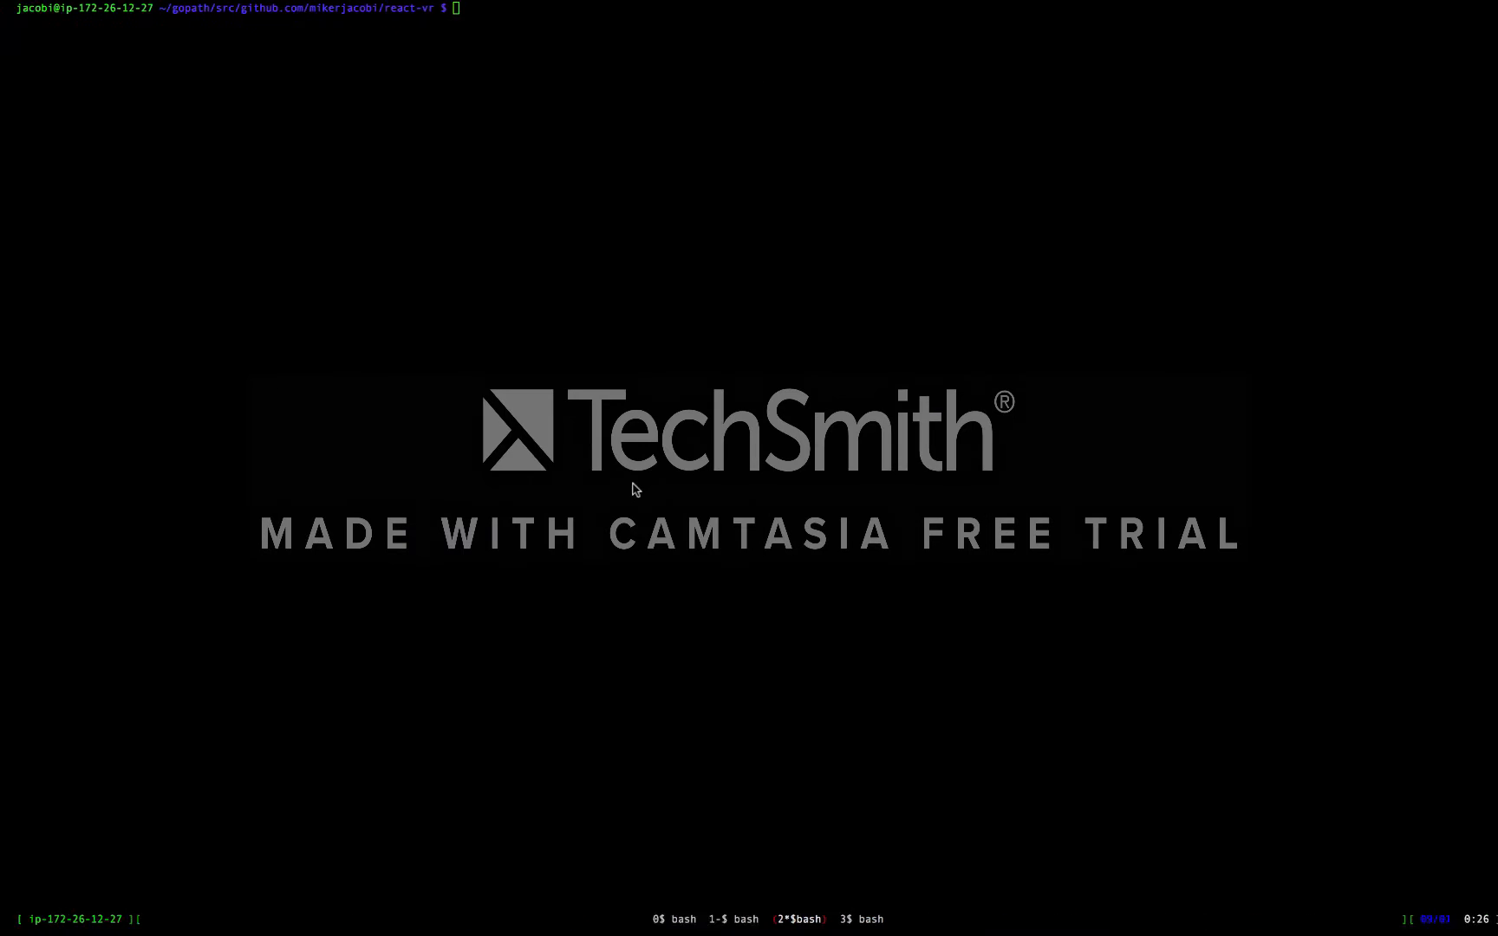
pyautogui.write('ls ap')
pyautogui.press('Tab')
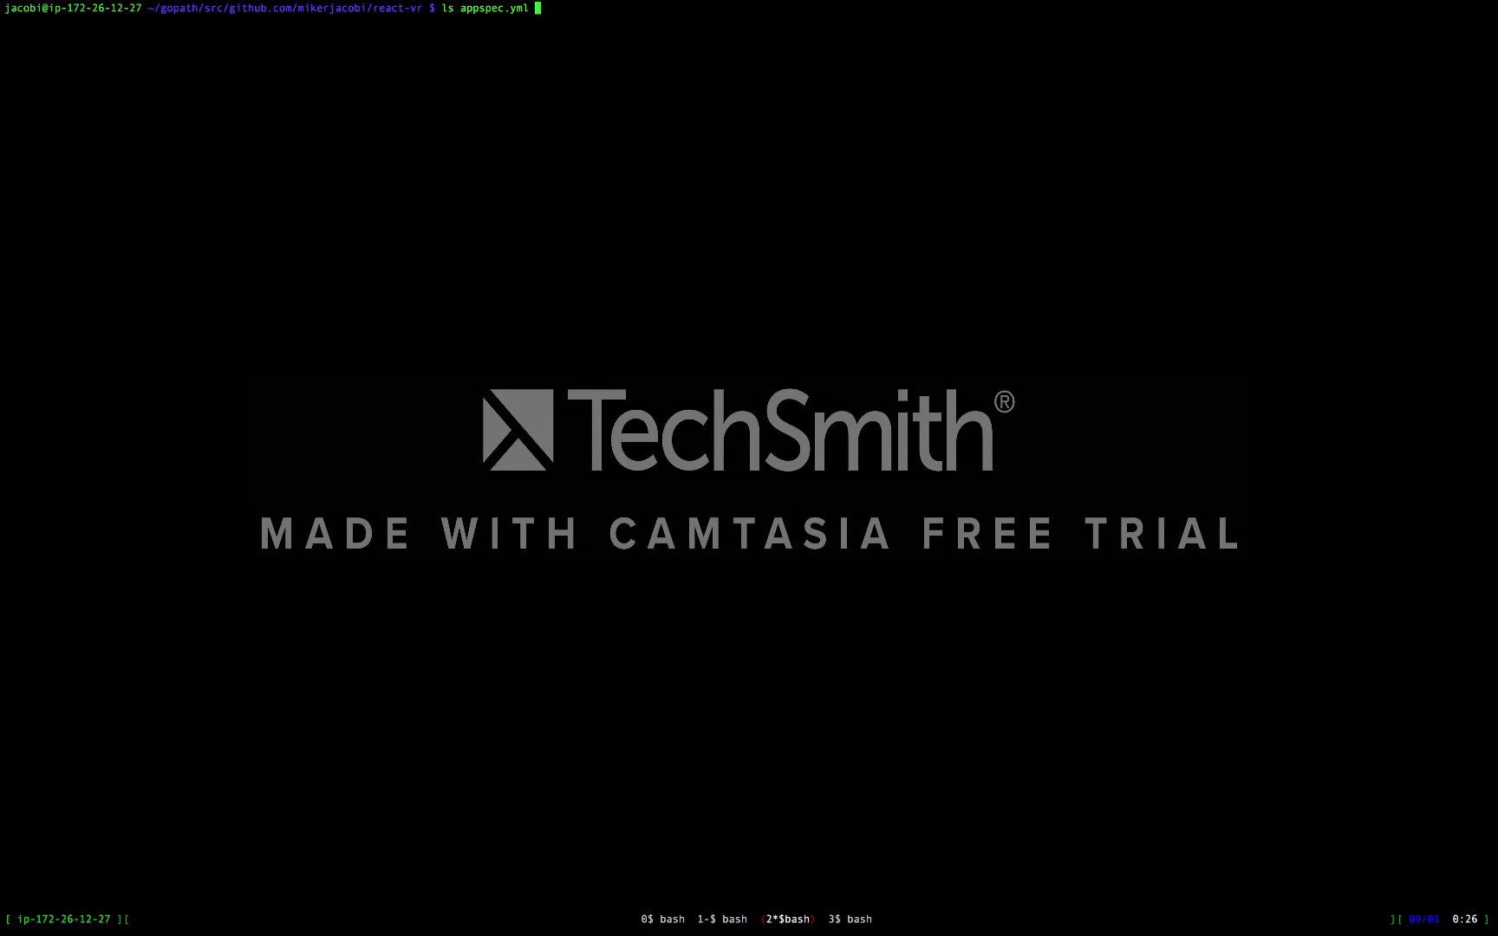
pyautogui.press('Return')
pyautogui.write('vi app')
pyautogui.press('Tab')
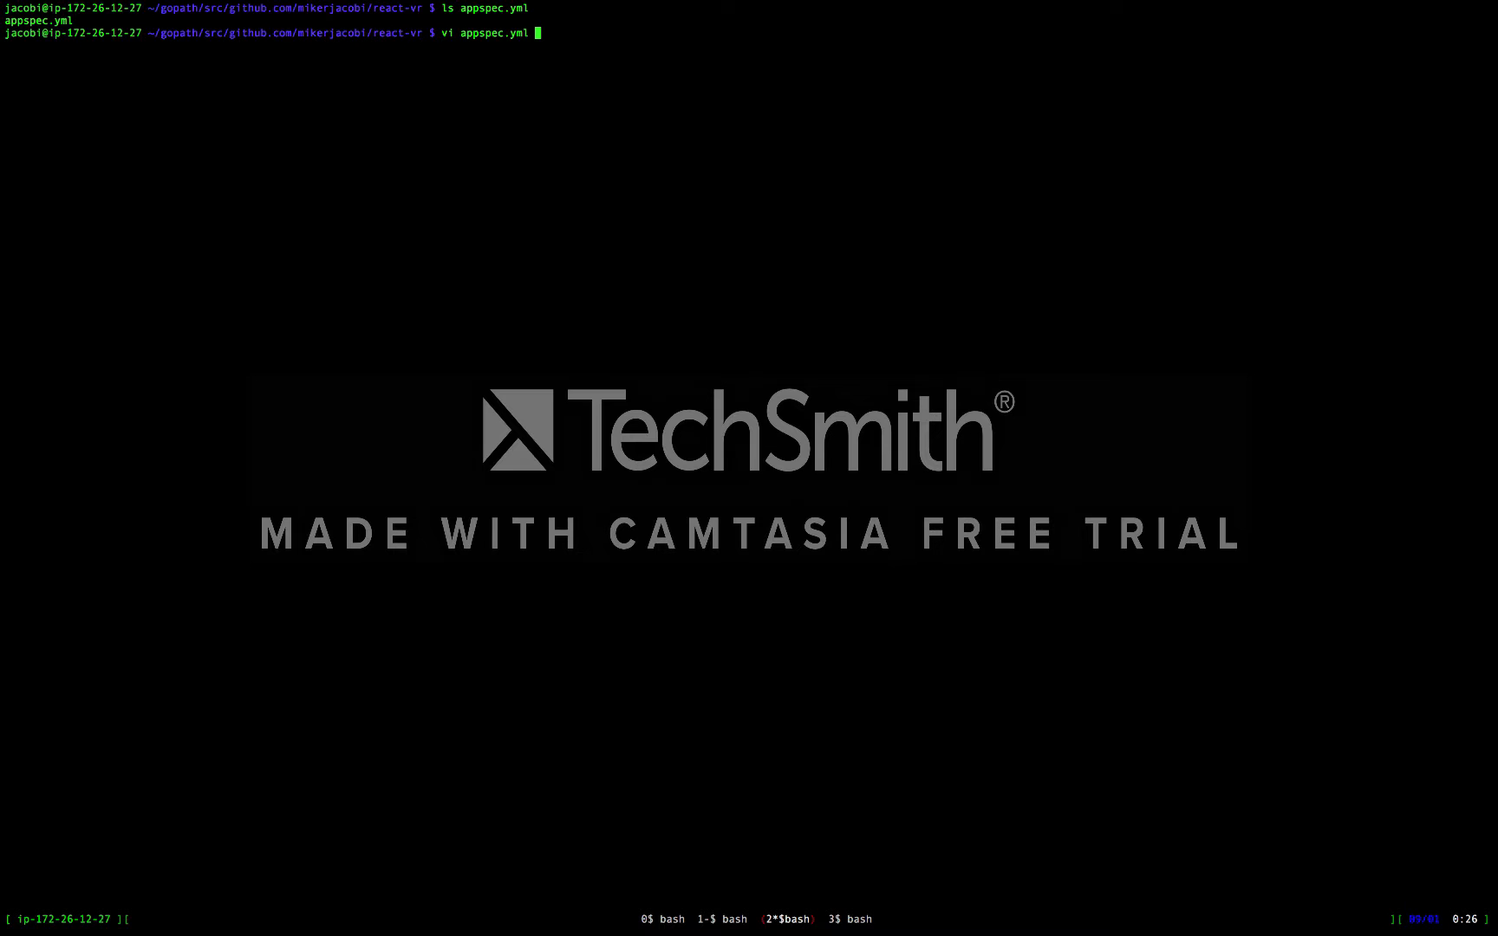
pyautogui.press('Return')
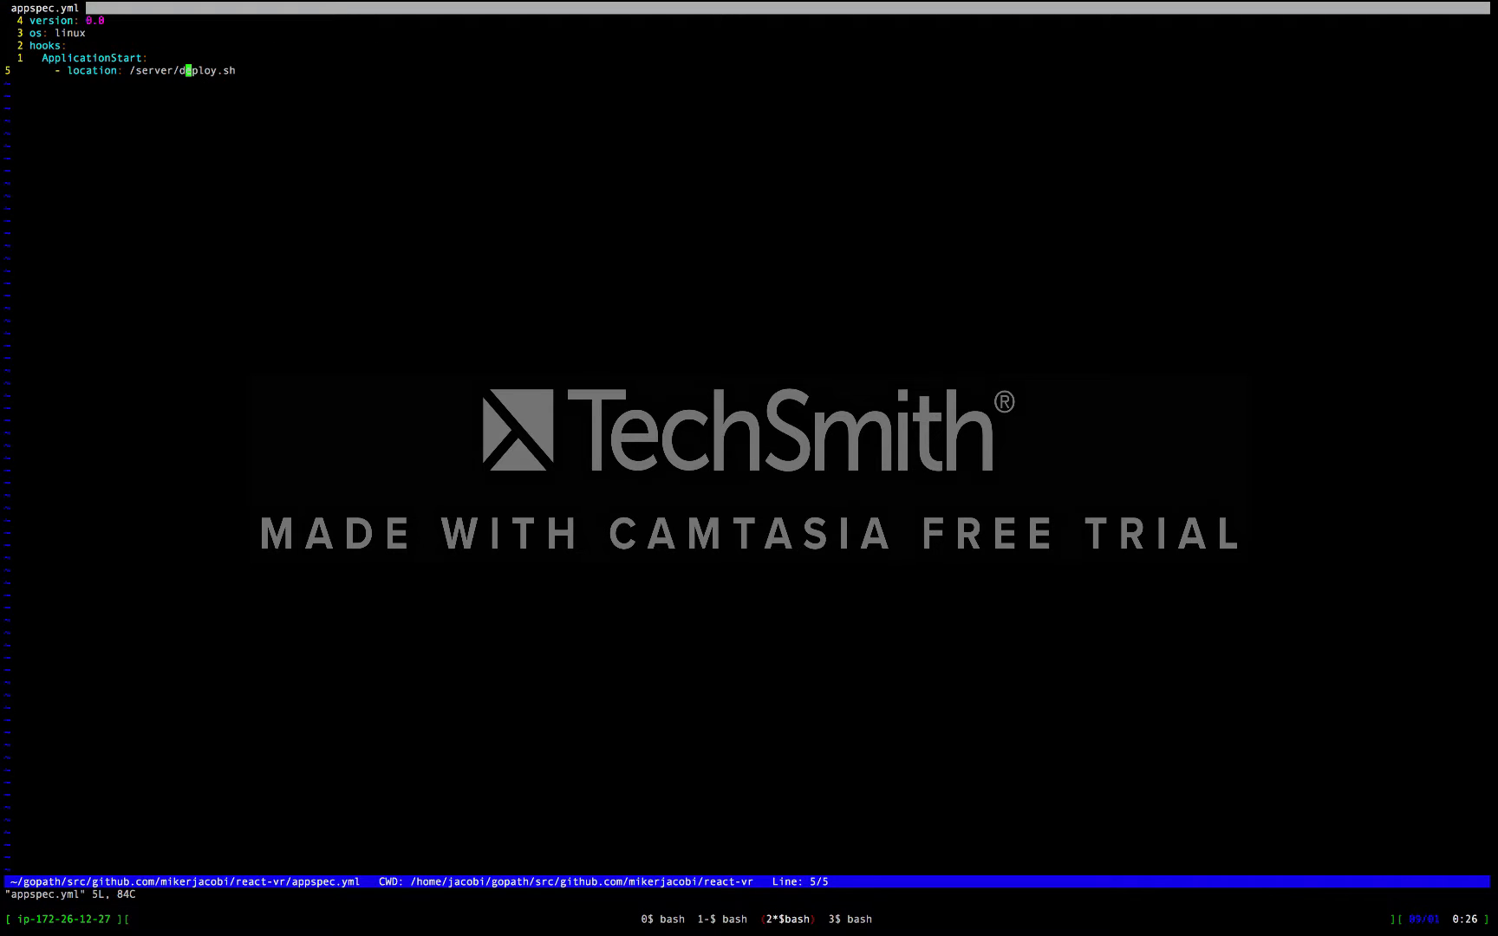
# Step: Review the ApplicationStart hook in appspec.yml and open server/deploy.sh in a vertical split beside it
pyautogui.press('k')
pyautogui.press('k')
pyautogui.press('j')
pyautogui.press('j')
pyautogui.write(':vs ser')
pyautogui.press('Tab')
pyautogui.write('deploy.sh')
pyautogui.press('Return')
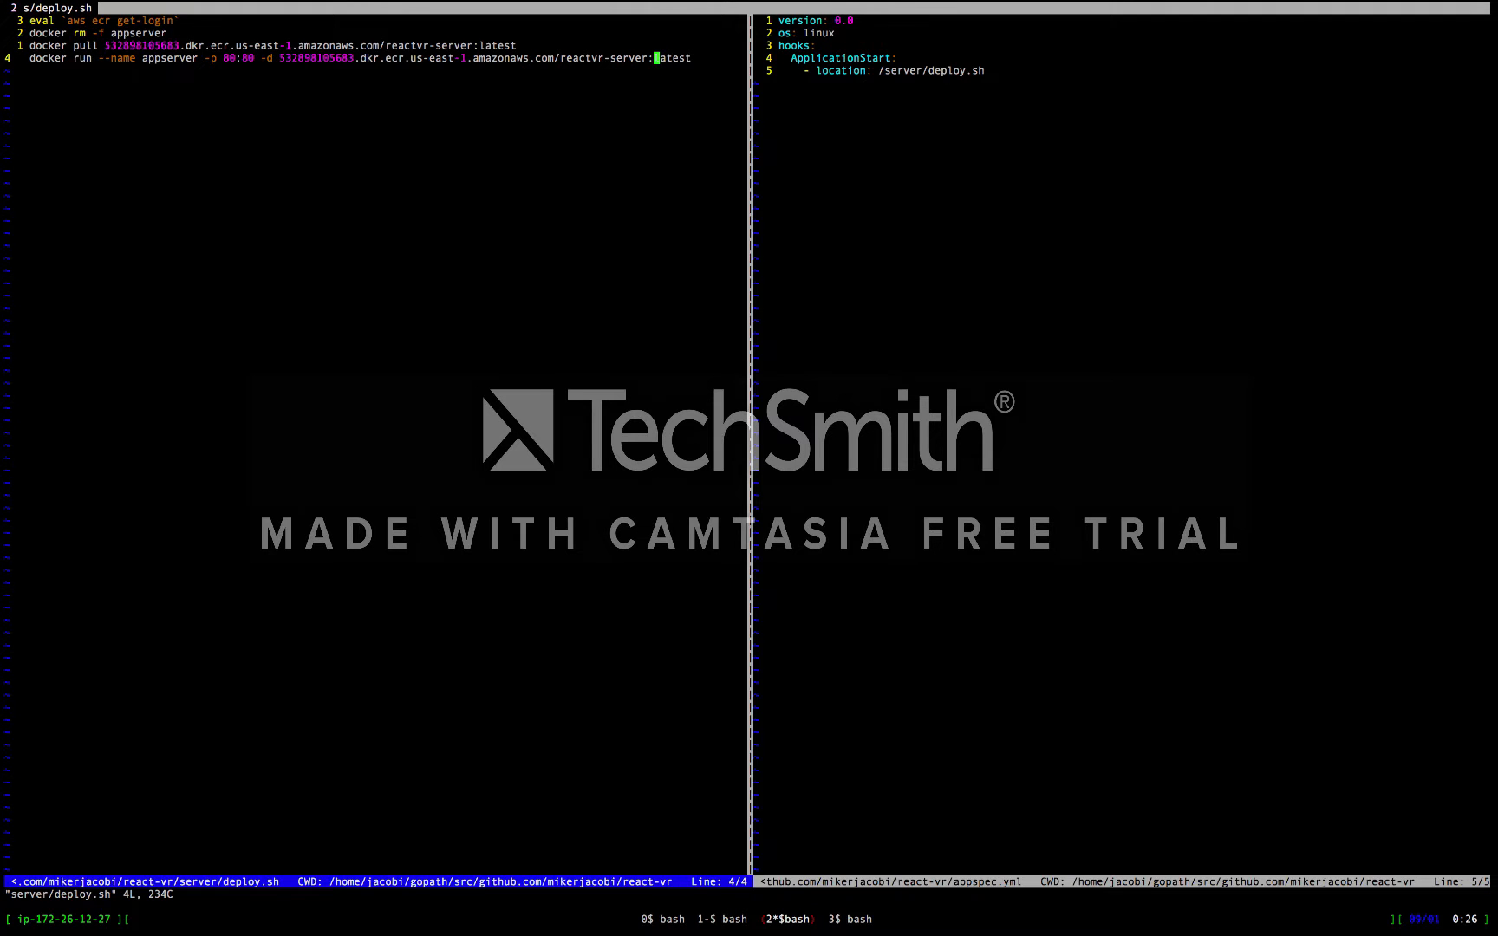
# Step: Examine deploy.sh line by line: the ECR login, the appserver container removal, the image pull, and the docker run options
pyautogui.press('k')
pyautogui.press('k')
pyautogui.press('k')
pyautogui.hotkey('shift', 'v')
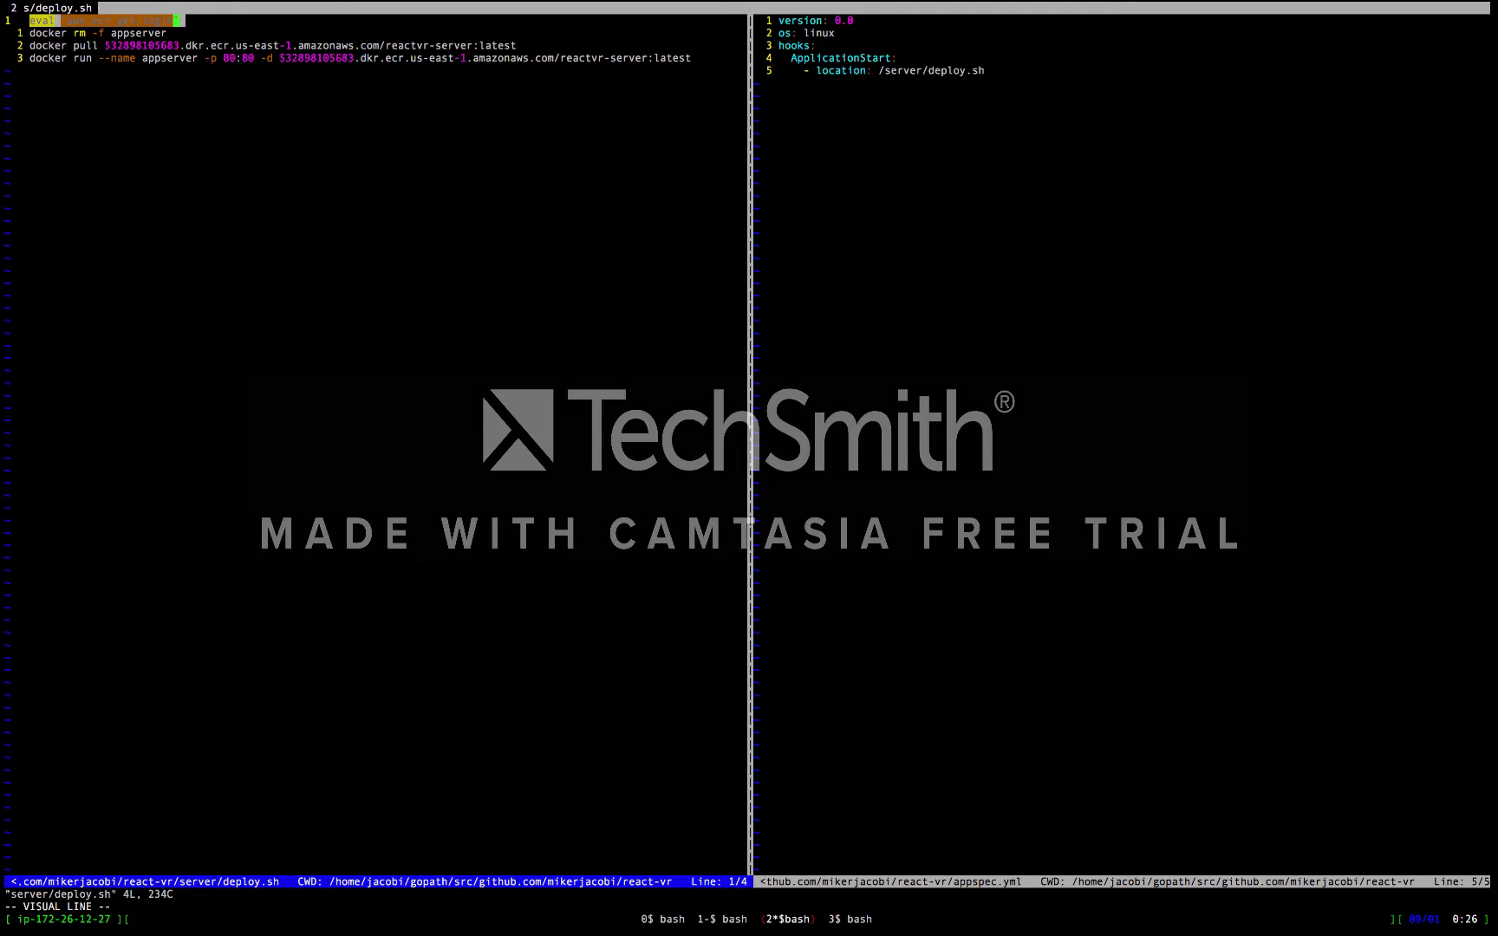
pyautogui.press('Escape')
pyautogui.press('j')
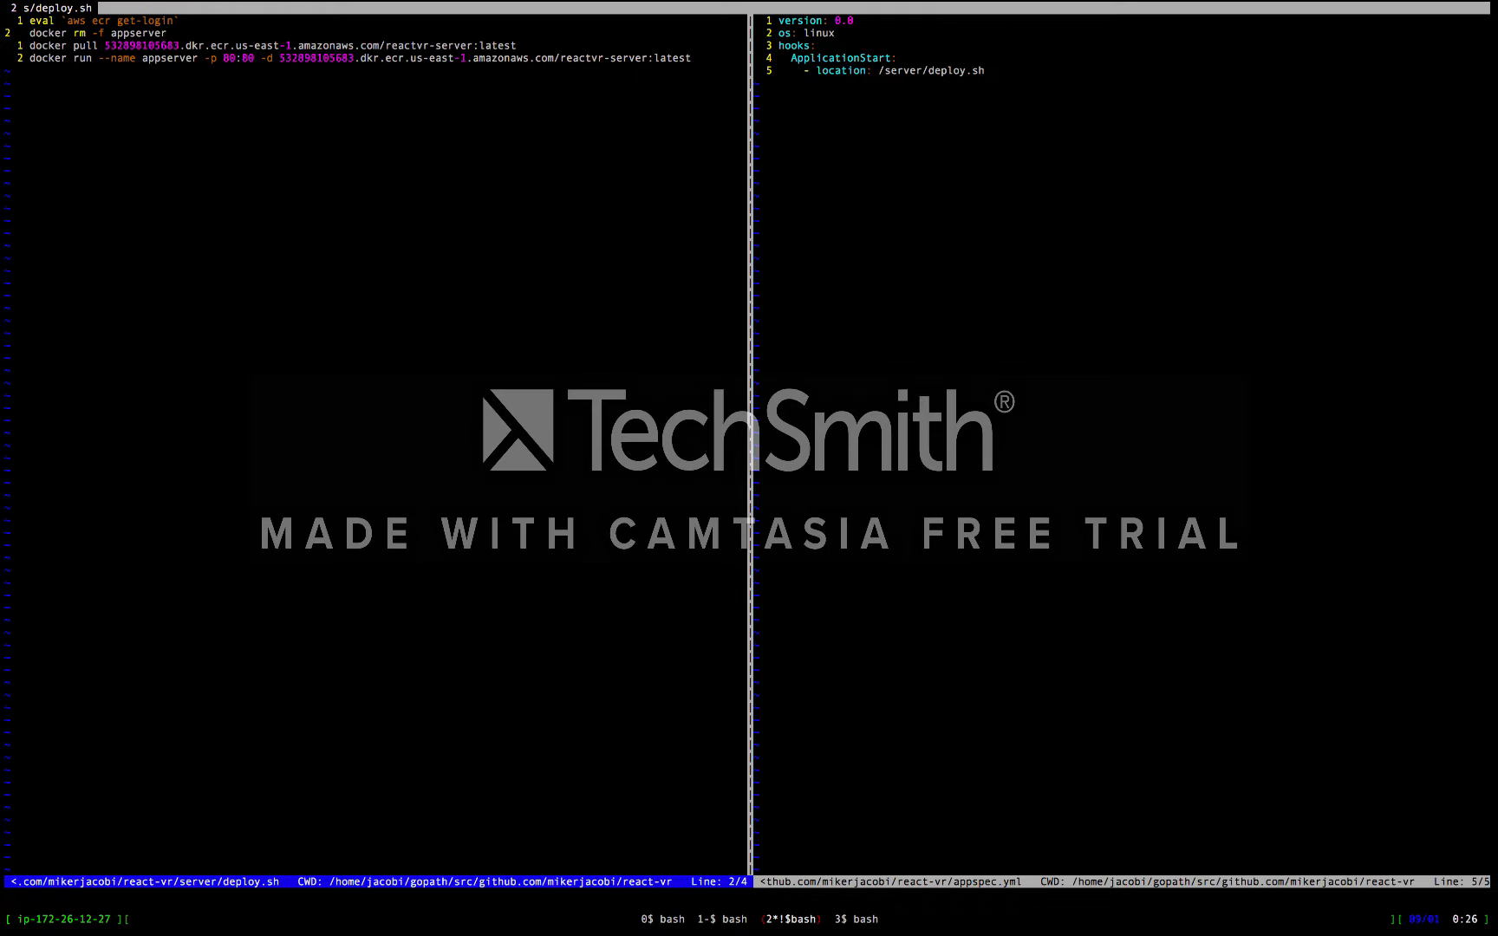
pyautogui.press('j')
pyautogui.hotkey('shift', 'v')
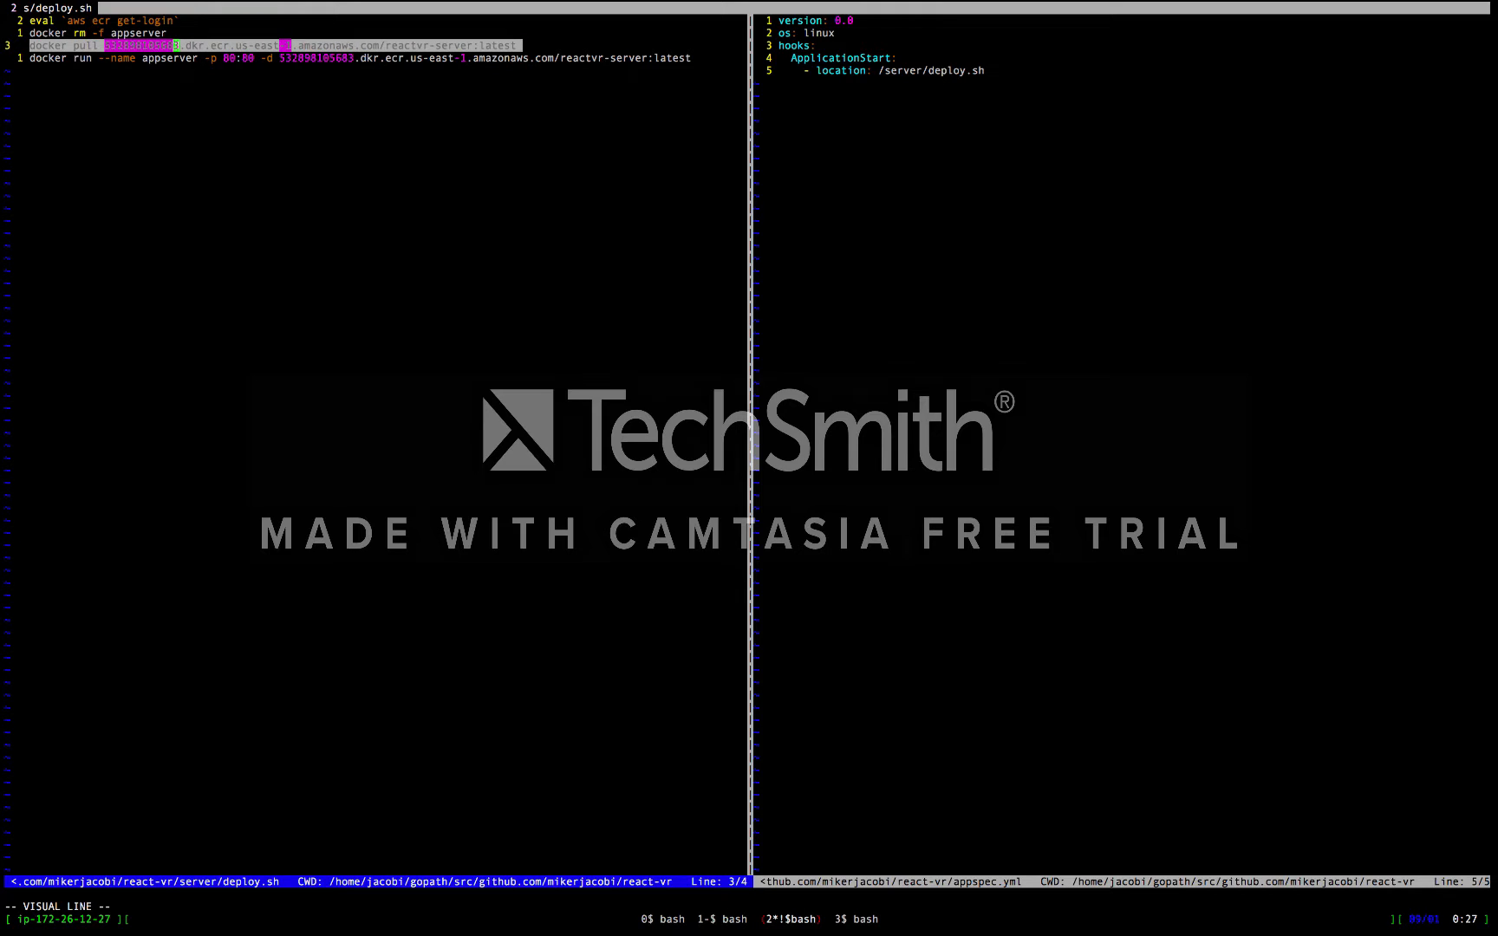
pyautogui.press('l')
pyautogui.press('Escape')
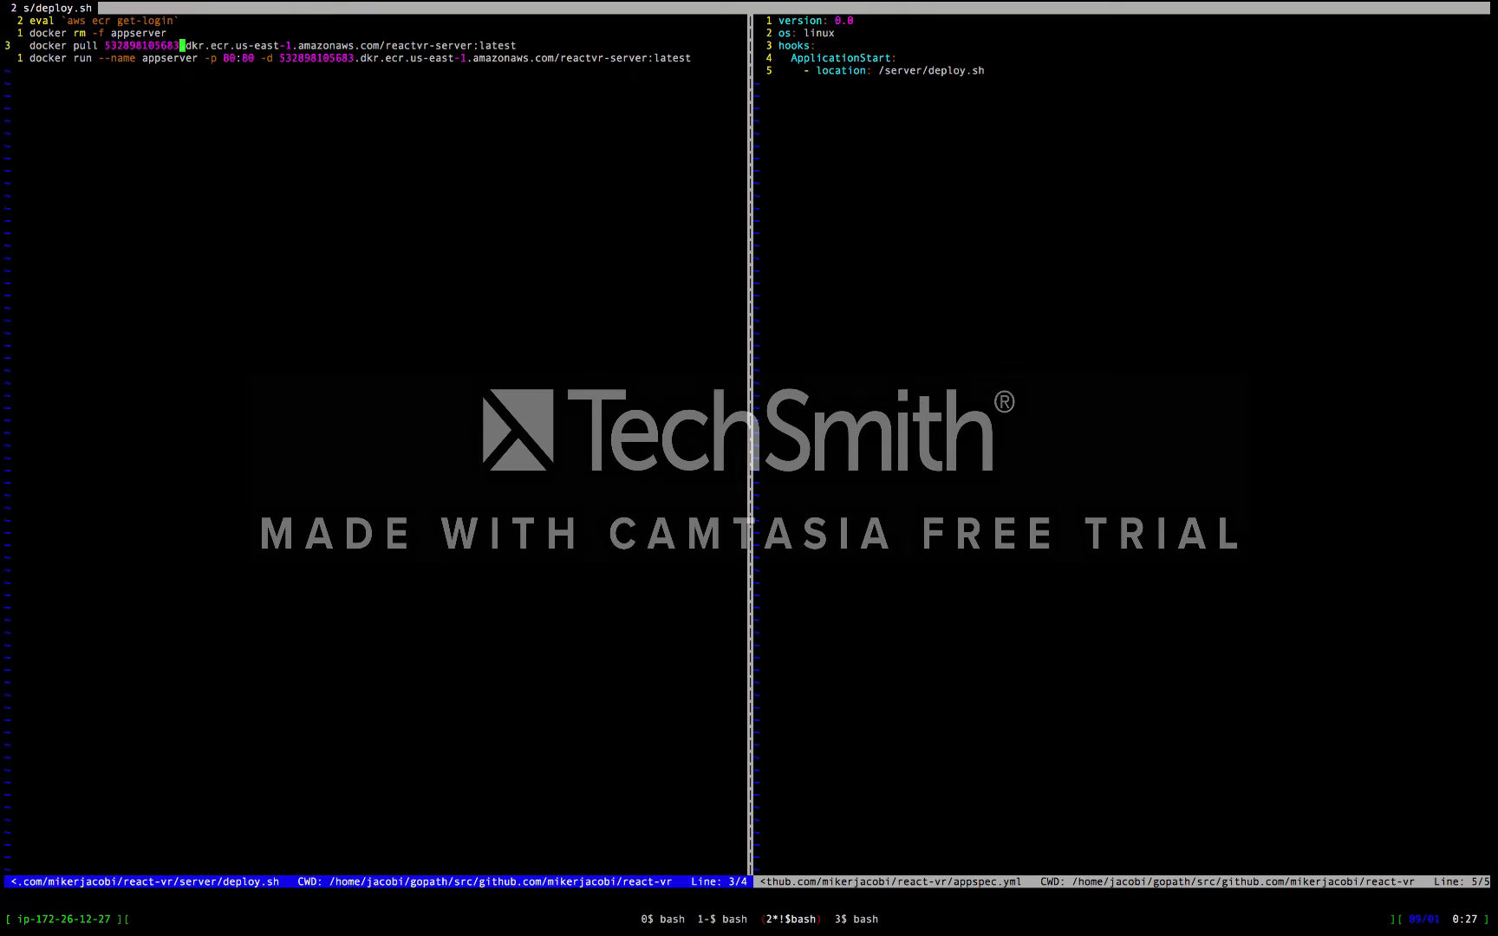
pyautogui.press('l')
pyautogui.press('j')
pyautogui.press('h')
pyautogui.press('l')
pyautogui.press('l')
pyautogui.press('l')
pyautogui.press('l')
pyautogui.press('l')
pyautogui.press('l')
pyautogui.press('l')
pyautogui.press('l')
pyautogui.press('l')
pyautogui.press('l')
pyautogui.press('l')
pyautogui.press('l')
pyautogui.press('l')
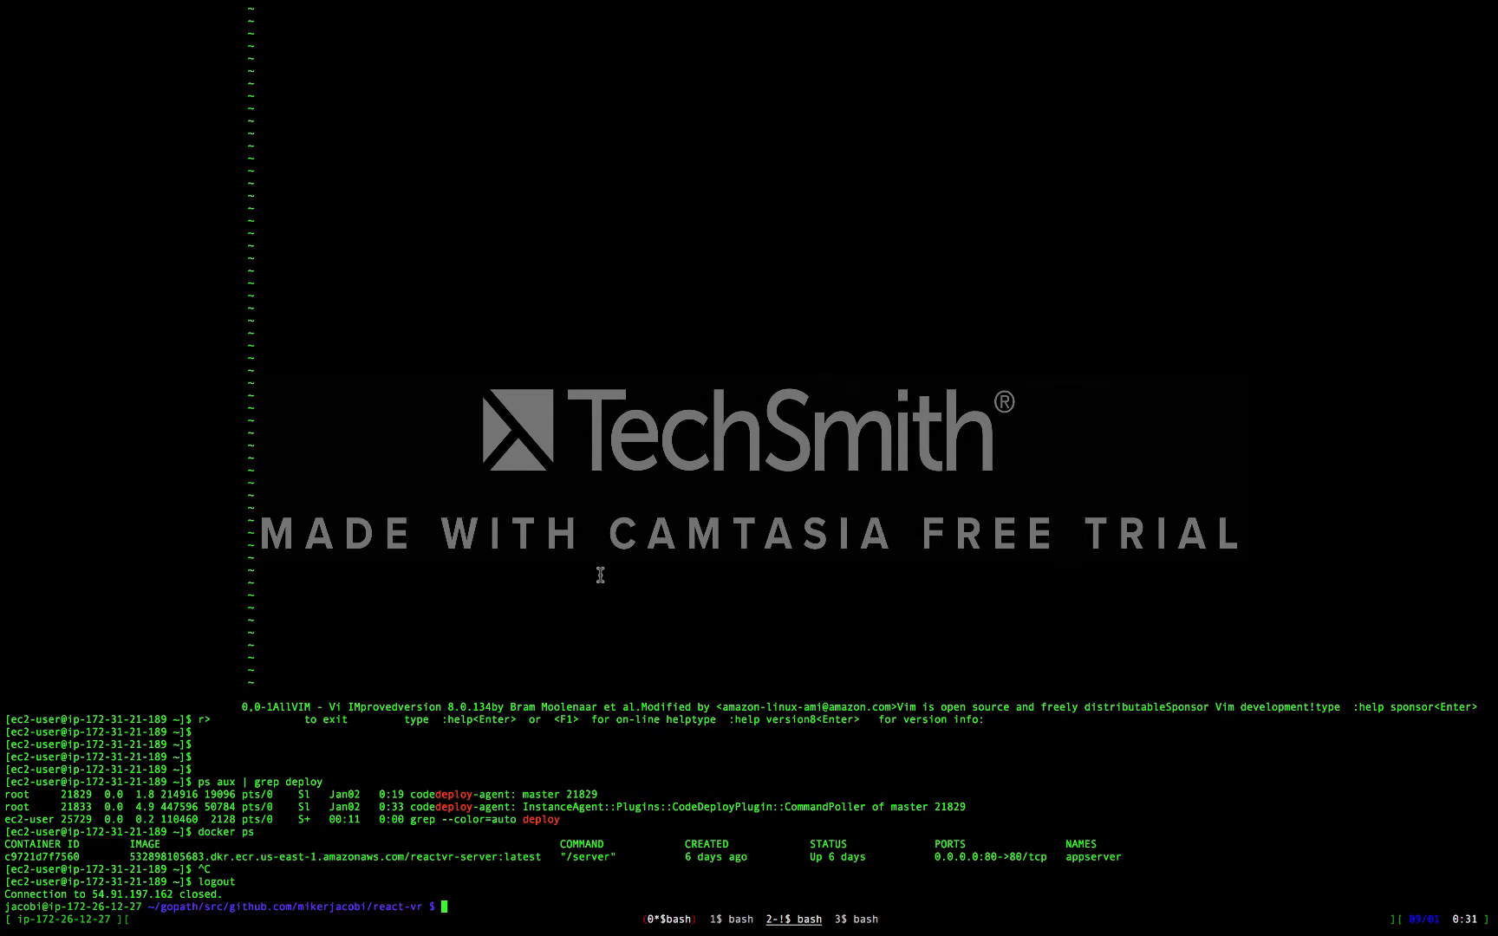
# Step: Reconnect to the EC2 instance over SSH with ec2-key.pem and view its agent log with "tail -n100 -f /var/log/aws/codedeploy-agent/codedeploy-agent.log", stopping it when done
pyautogui.press('Up')
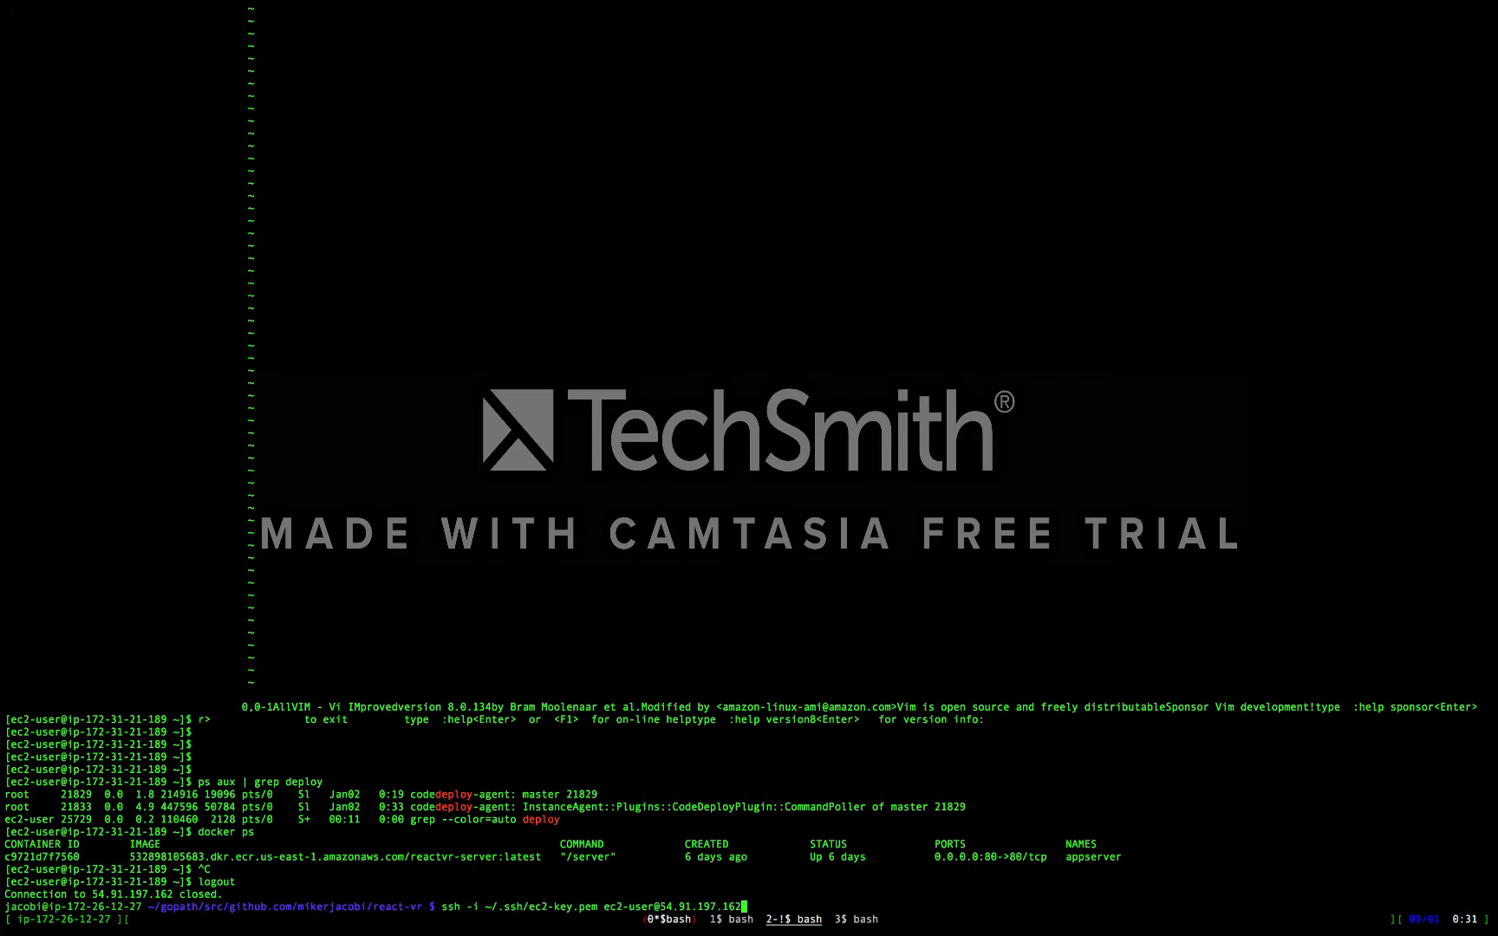
pyautogui.press('Return')
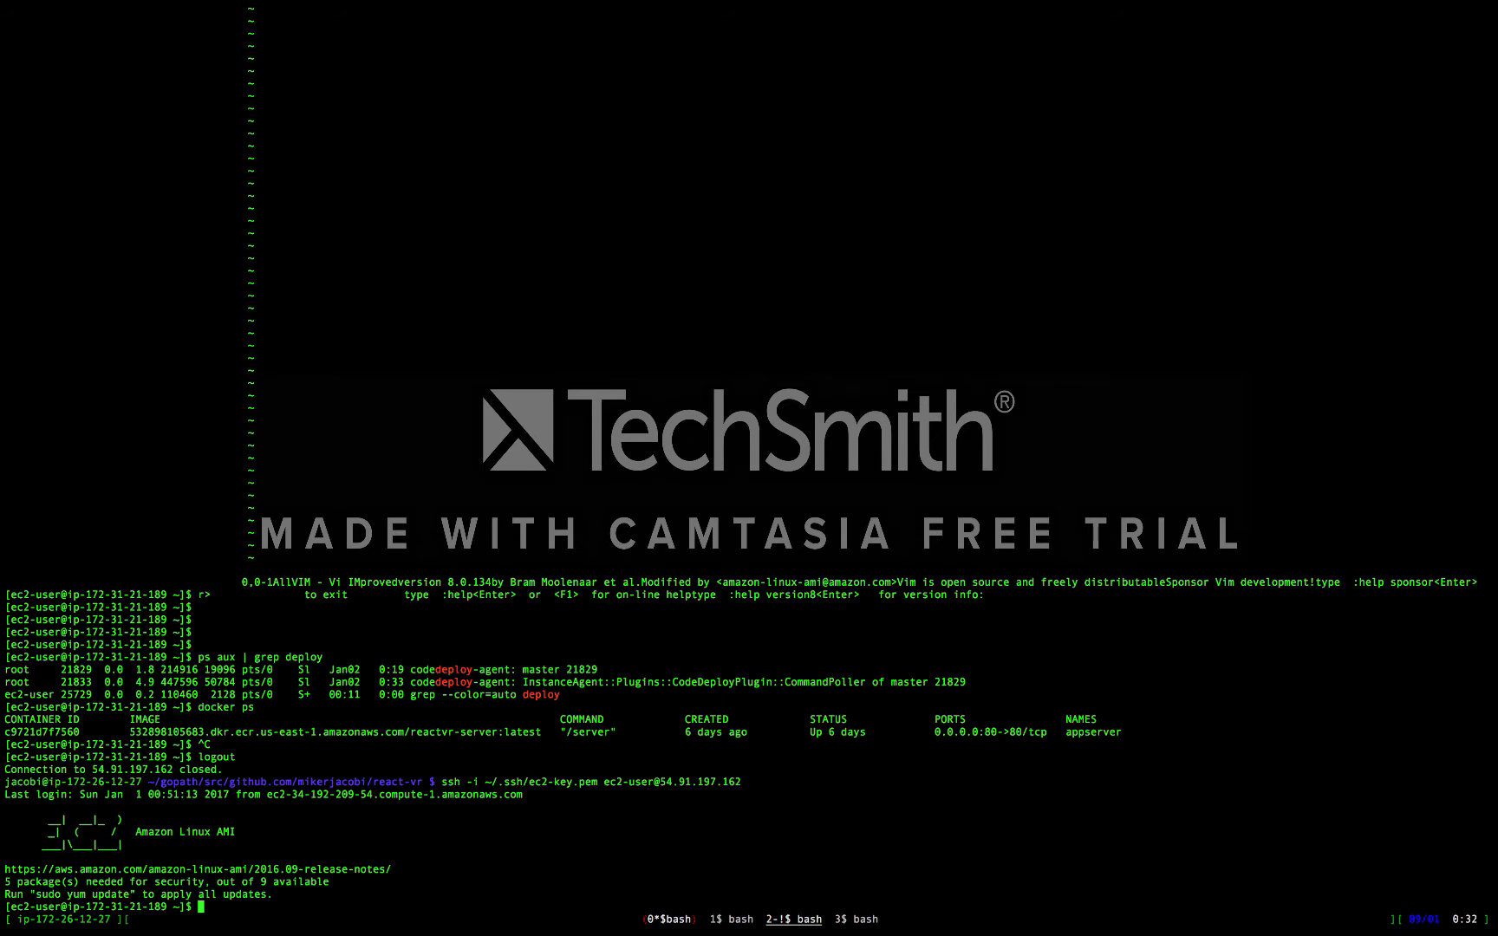
pyautogui.hotkey('ctrl', 'r')
pyautogui.write('tail')
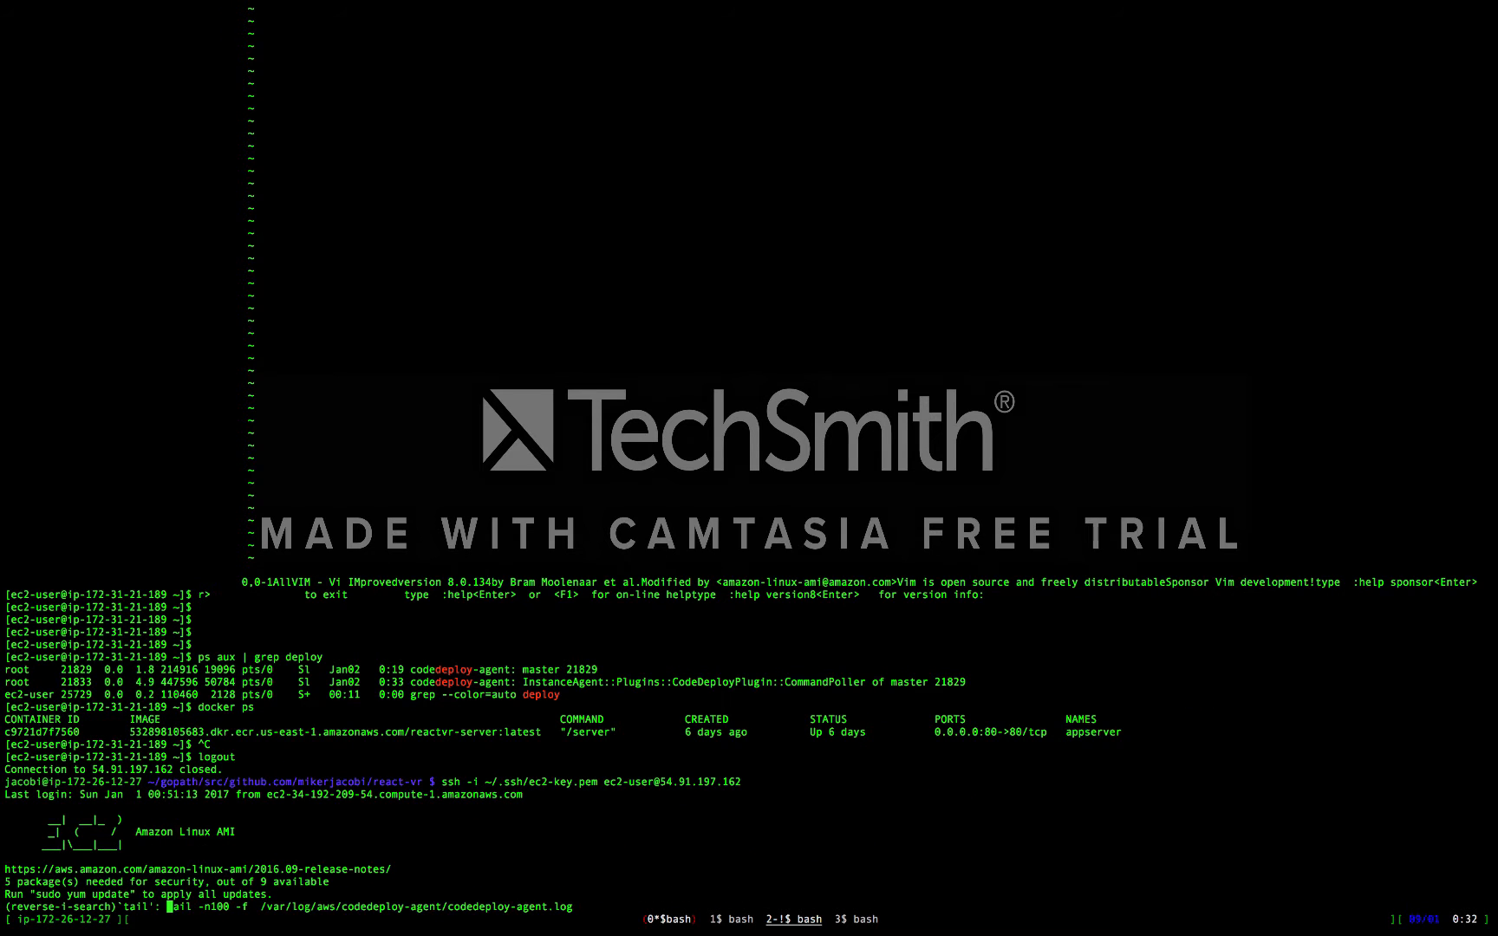
pyautogui.press('Right')
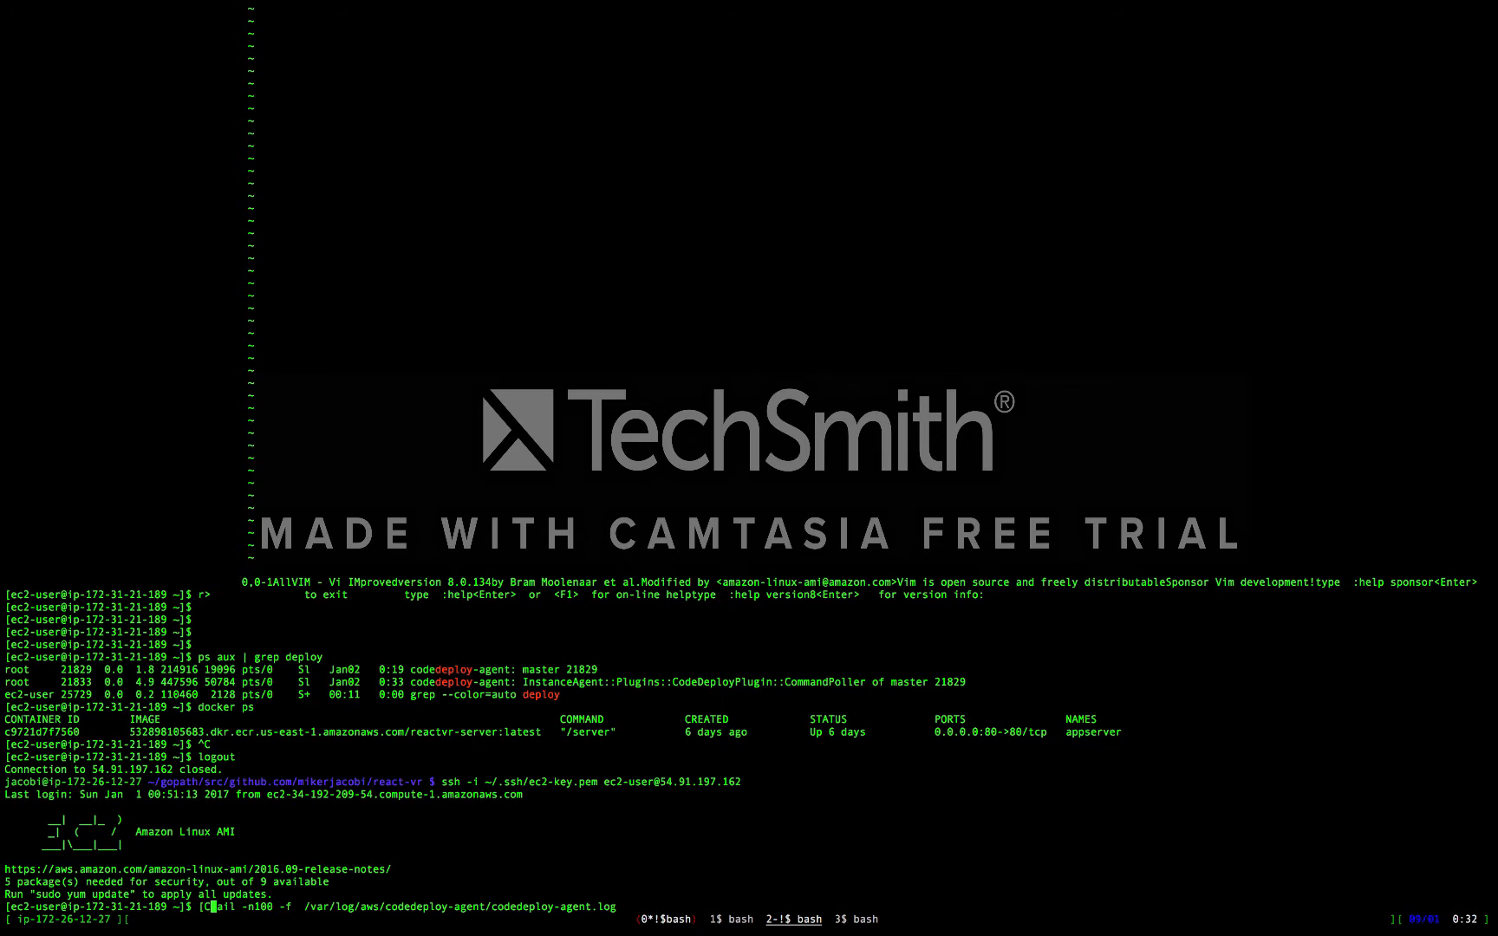
pyautogui.press('Right')
pyautogui.press('Right')
pyautogui.press('Right')
pyautogui.press('Right')
pyautogui.press('Right')
pyautogui.press('Right')
pyautogui.press('Right')
pyautogui.press('Right')
pyautogui.press('Right')
pyautogui.press('Right')
pyautogui.press('Right')
pyautogui.press('Right')
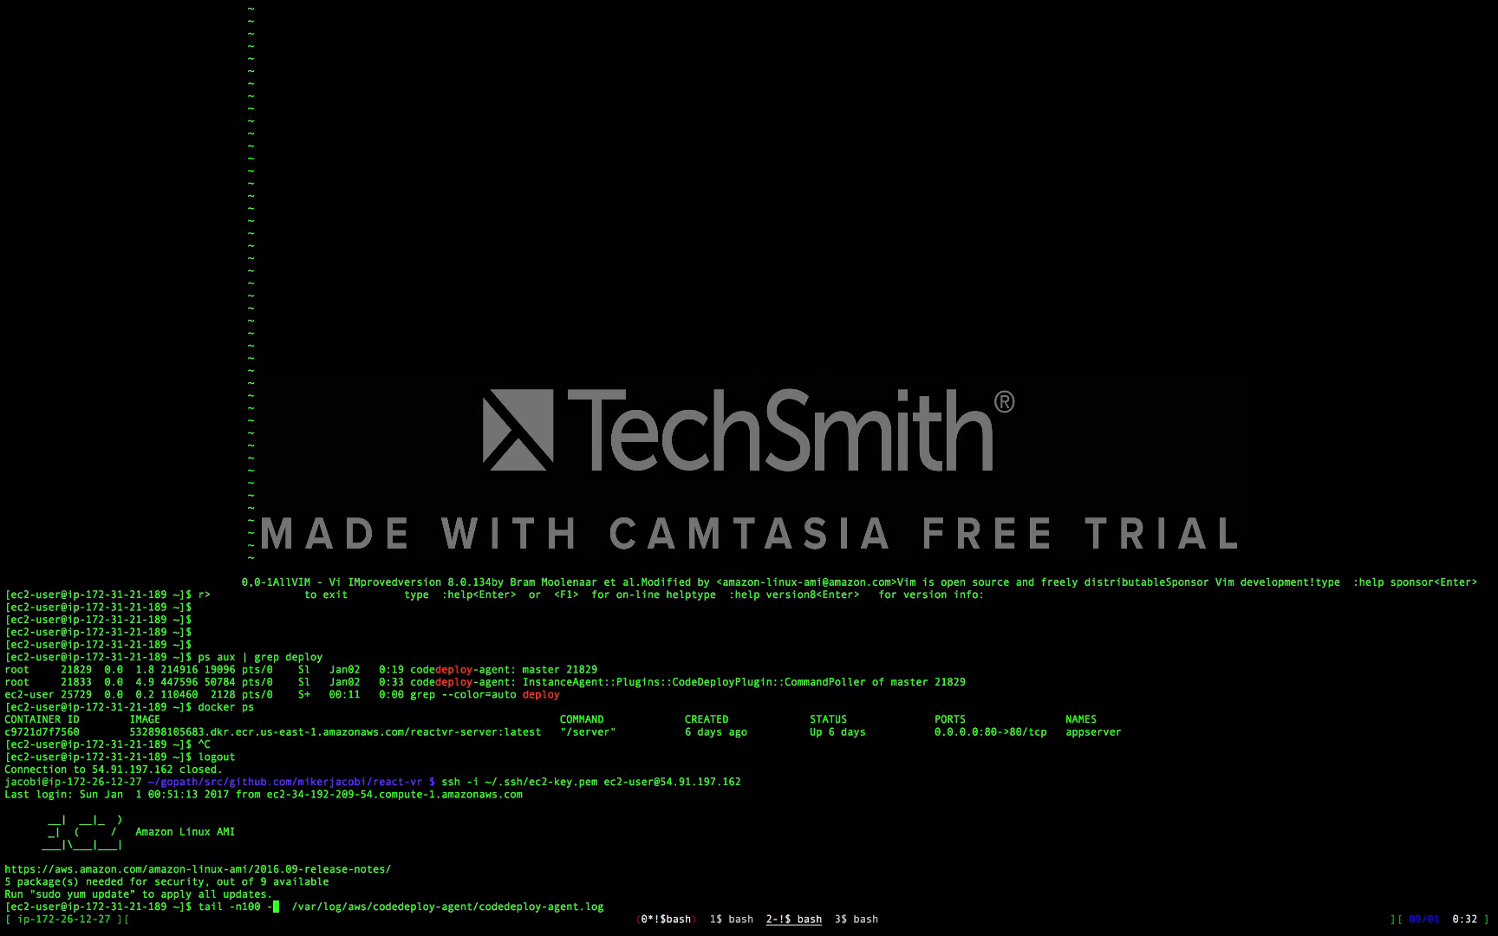
pyautogui.press('Right')
pyautogui.press('Right')
pyautogui.press('Right')
pyautogui.press('Right')
pyautogui.press('Right')
pyautogui.press('Right')
pyautogui.press('Right')
pyautogui.press('Right')
pyautogui.press('Right')
pyautogui.press('Right')
pyautogui.press('Right')
pyautogui.press('Right')
pyautogui.press('Right')
pyautogui.press('Right')
pyautogui.press('Right')
pyautogui.press('Right')
pyautogui.press('Right')
pyautogui.press('Right')
pyautogui.press('Right')
pyautogui.press('Right')
pyautogui.press('Right')
pyautogui.press('Right')
pyautogui.press('Right')
pyautogui.press('Right')
pyautogui.press('Right')
pyautogui.press('Right')
pyautogui.press('Right')
pyautogui.press('Right')
pyautogui.press('Right')
pyautogui.press('Right')
pyautogui.press('Right')
pyautogui.press('Return')
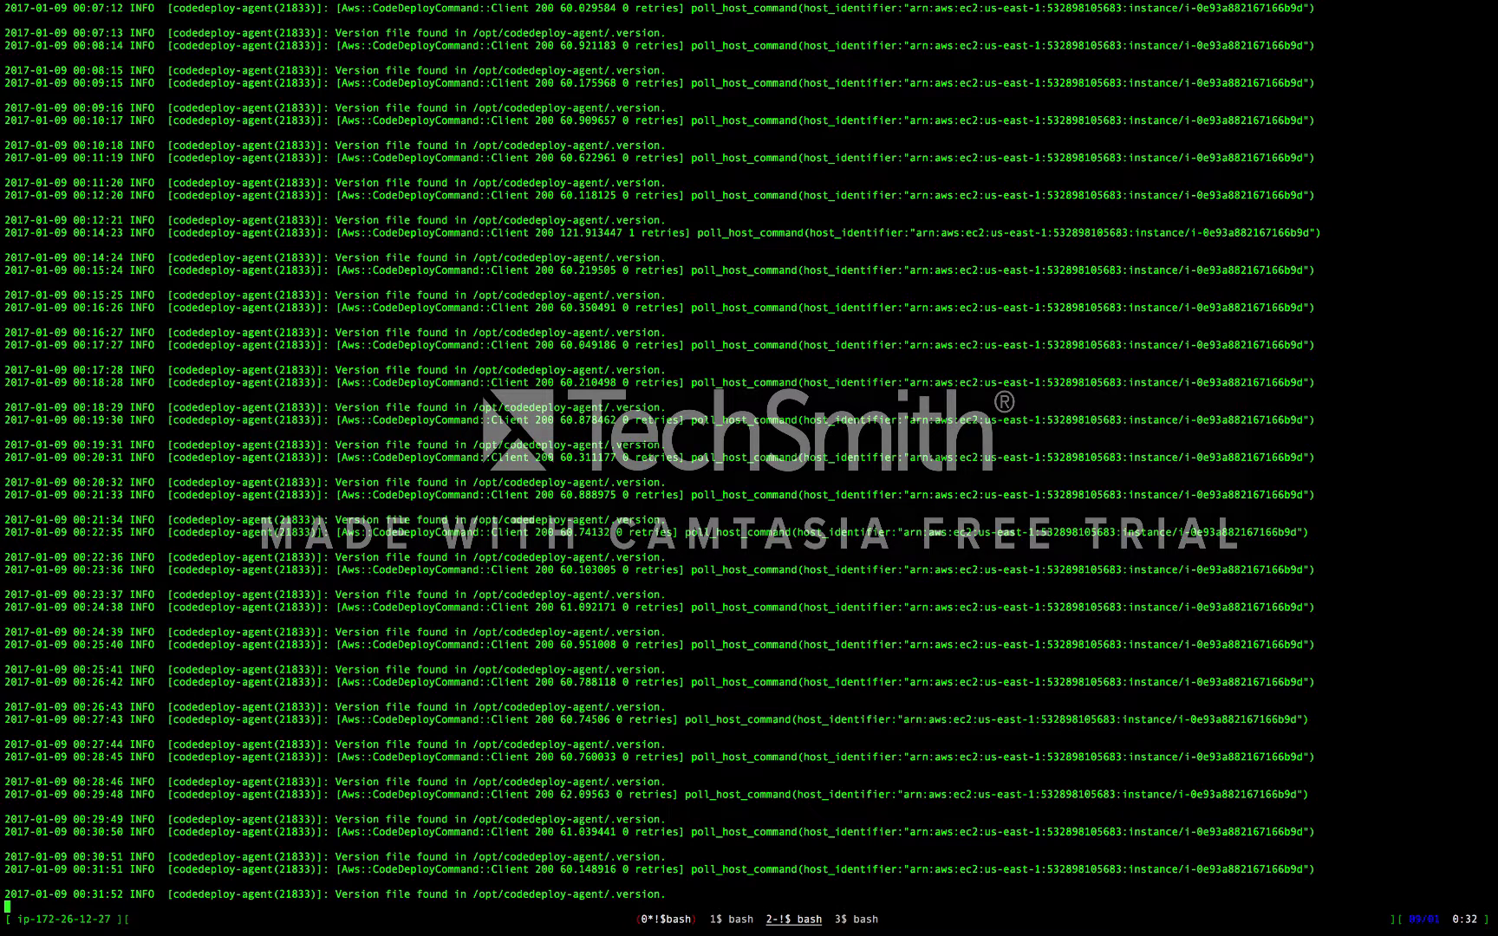
pyautogui.hotkey('ctrl', 'c')
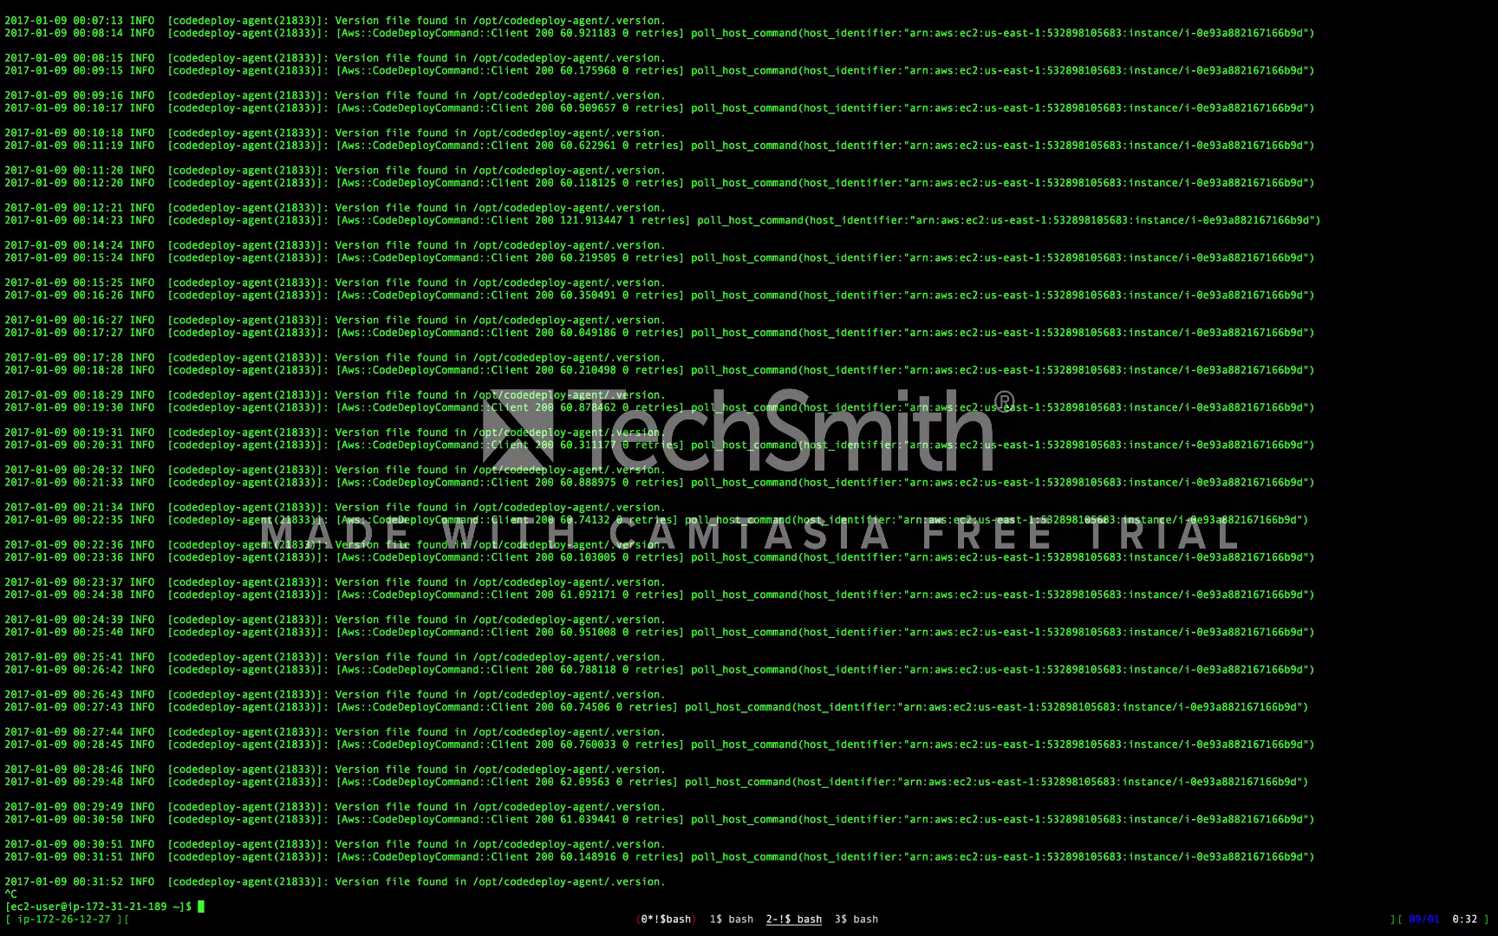